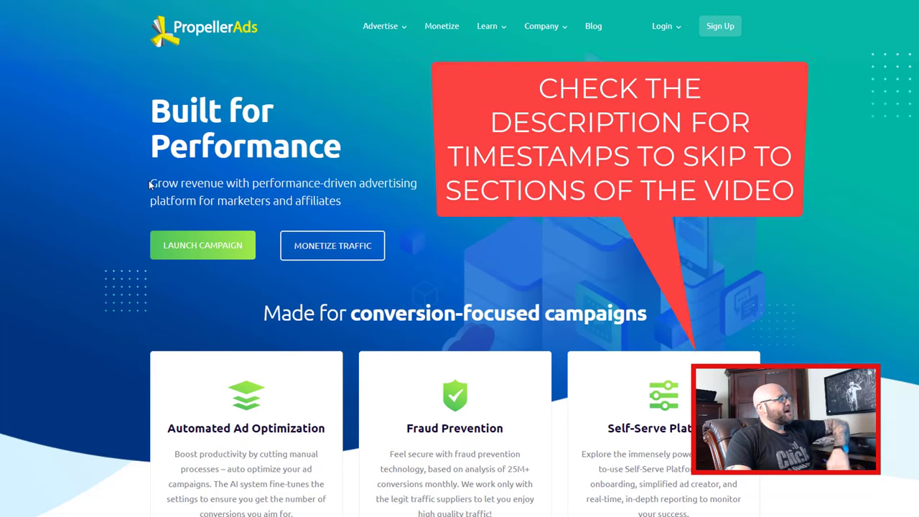
Step: Look over the PropellerAds homepage's campaign features, ad formats and traffic source sections
{"action": "scroll", "coordinate": [589, 363], "scroll_direction": "down", "scroll_amount": 3}
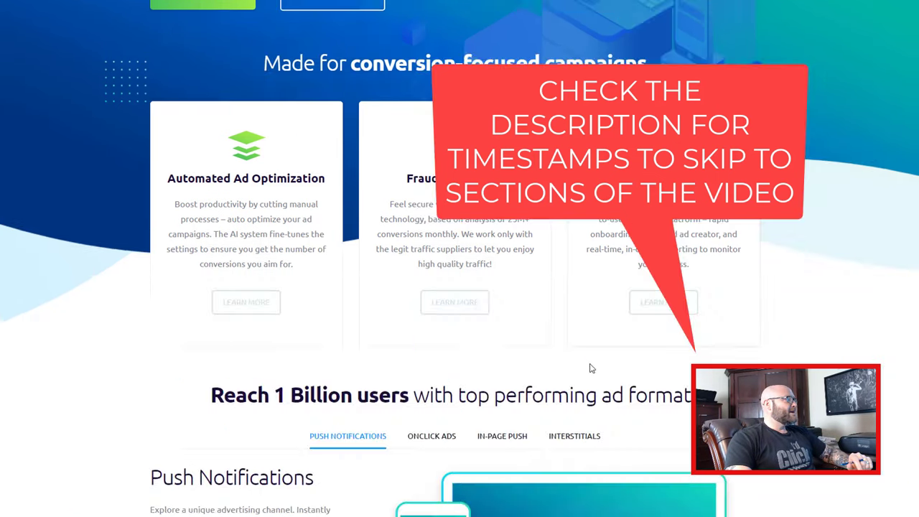
{"action": "scroll", "coordinate": [581, 361], "scroll_direction": "down", "scroll_amount": 3}
{"action": "scroll", "coordinate": [568, 361], "scroll_direction": "down", "scroll_amount": 5}
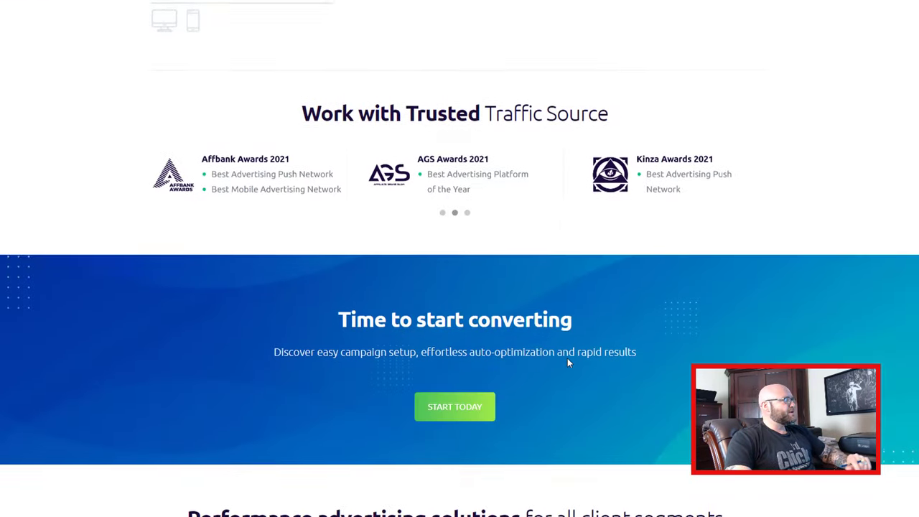
{"action": "scroll", "coordinate": [567, 361], "scroll_direction": "up", "scroll_amount": 10}
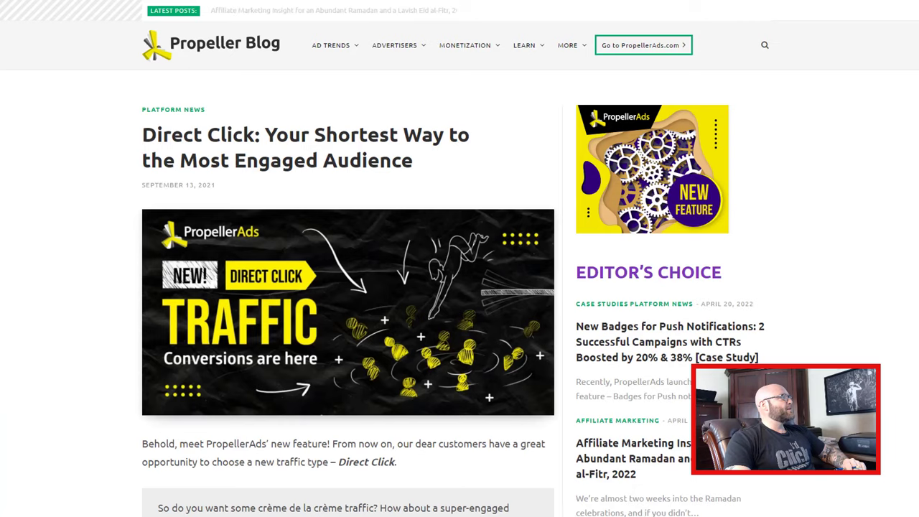
Step: Read the Propeller Blog article on Direct Click, including the reasons to try it and the list of extra-hot verticals
{"action": "left_click_drag", "start_coordinate": [141, 140], "coordinate": [338, 137]}
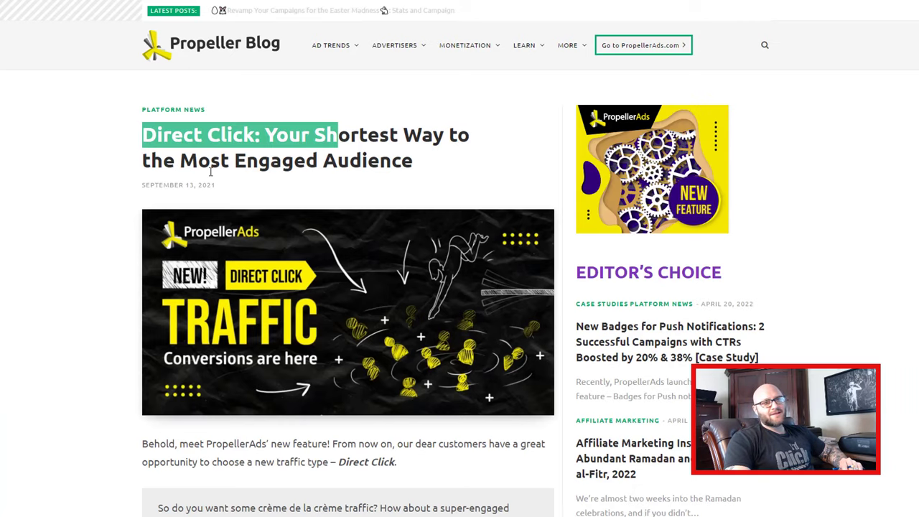
{"action": "scroll", "coordinate": [210, 171], "scroll_direction": "down", "scroll_amount": 3}
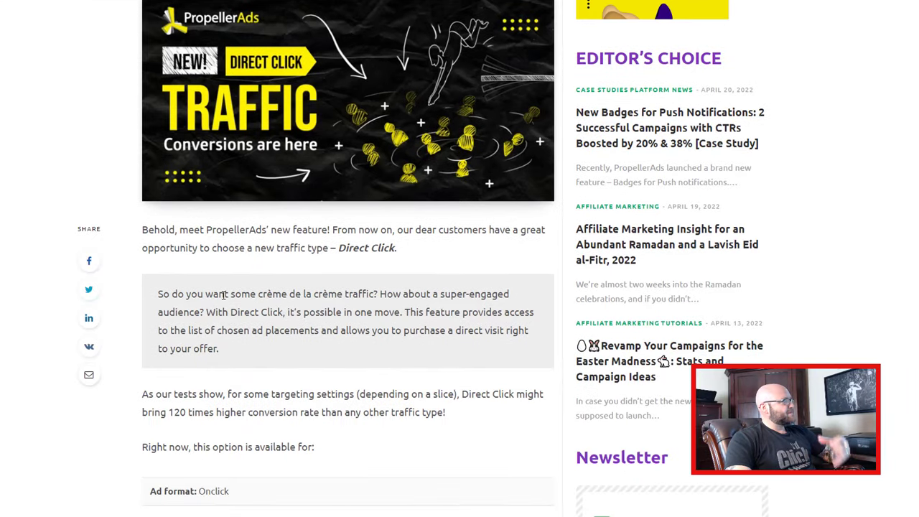
{"action": "scroll", "coordinate": [223, 298], "scroll_direction": "down", "scroll_amount": 3}
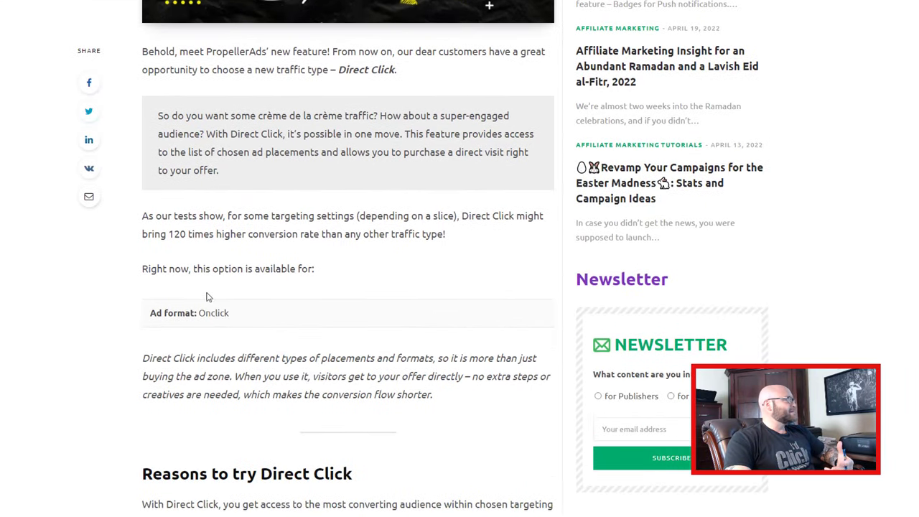
{"action": "scroll", "coordinate": [217, 274], "scroll_direction": "down", "scroll_amount": 3}
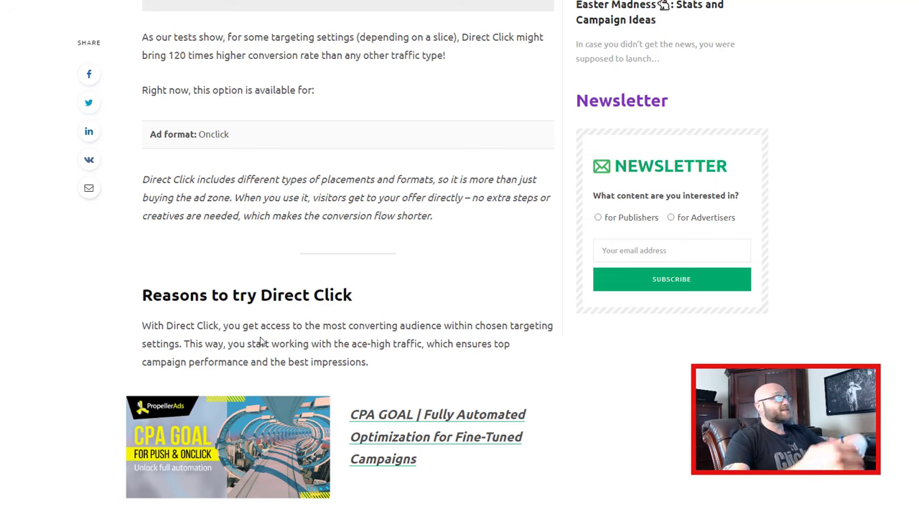
{"action": "scroll", "coordinate": [260, 322], "scroll_direction": "down", "scroll_amount": 3}
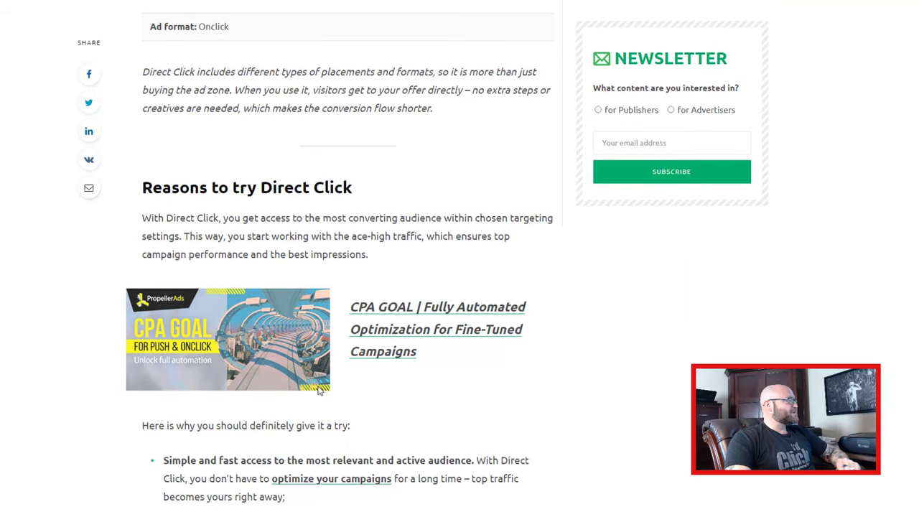
{"action": "scroll", "coordinate": [265, 418], "scroll_direction": "down", "scroll_amount": 2}
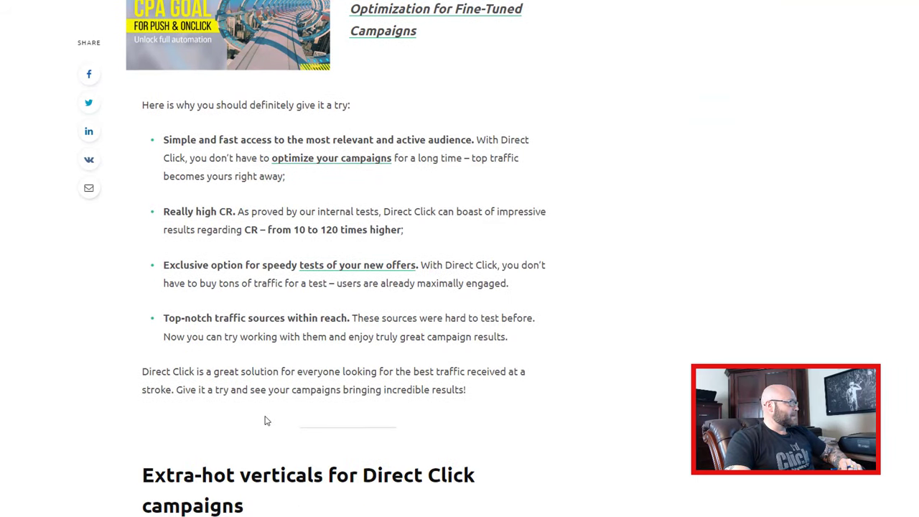
{"action": "scroll", "coordinate": [265, 419], "scroll_direction": "down", "scroll_amount": 5}
{"action": "left_click_drag", "start_coordinate": [201, 84], "coordinate": [418, 87]}
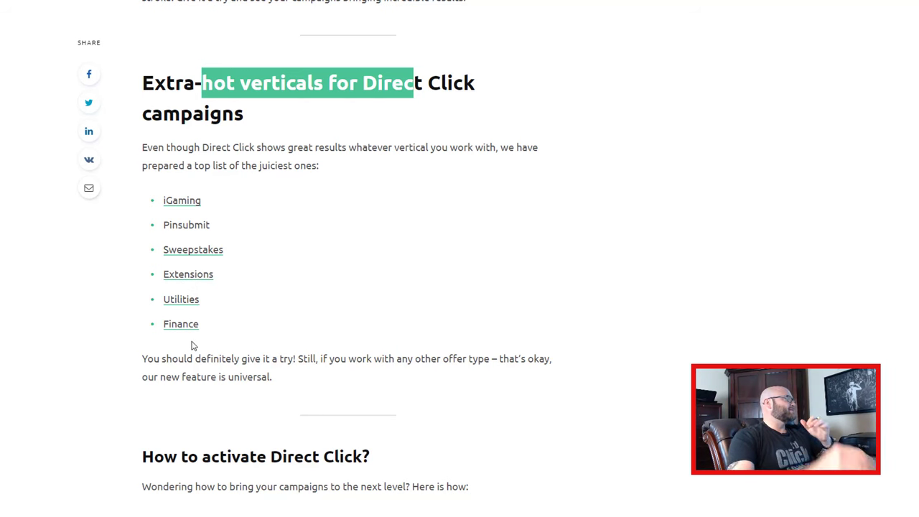
{"action": "left_click", "coordinate": [100, 328]}
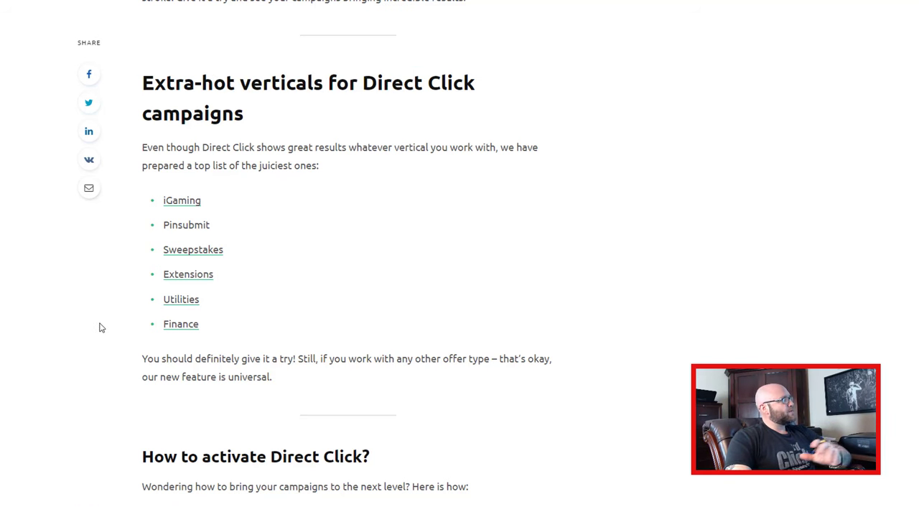
Step: Return to the start of the Direct Click article and highlight its headline
{"action": "scroll", "coordinate": [297, 300], "scroll_direction": "up", "scroll_amount": 5}
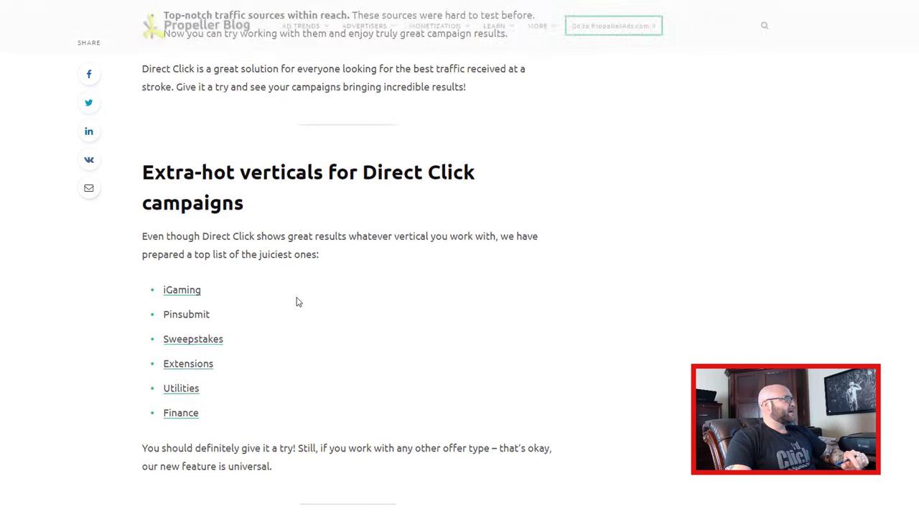
{"action": "scroll", "coordinate": [297, 297], "scroll_direction": "up", "scroll_amount": 15}
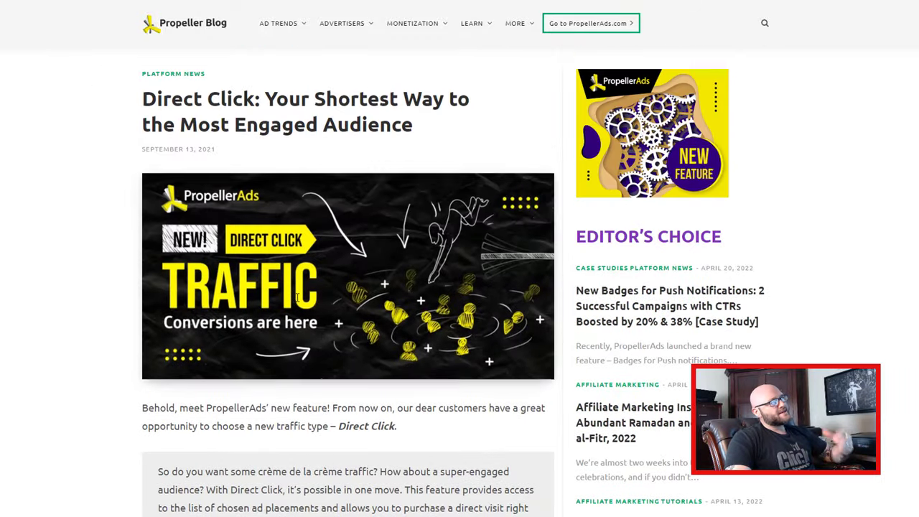
{"action": "scroll", "coordinate": [295, 298], "scroll_direction": "up", "scroll_amount": 2}
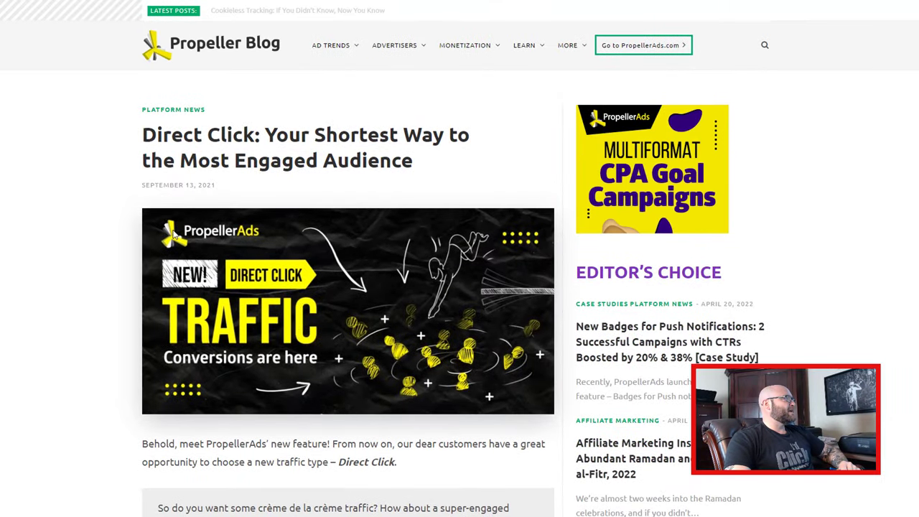
{"action": "left_click_drag", "start_coordinate": [131, 147], "coordinate": [419, 164]}
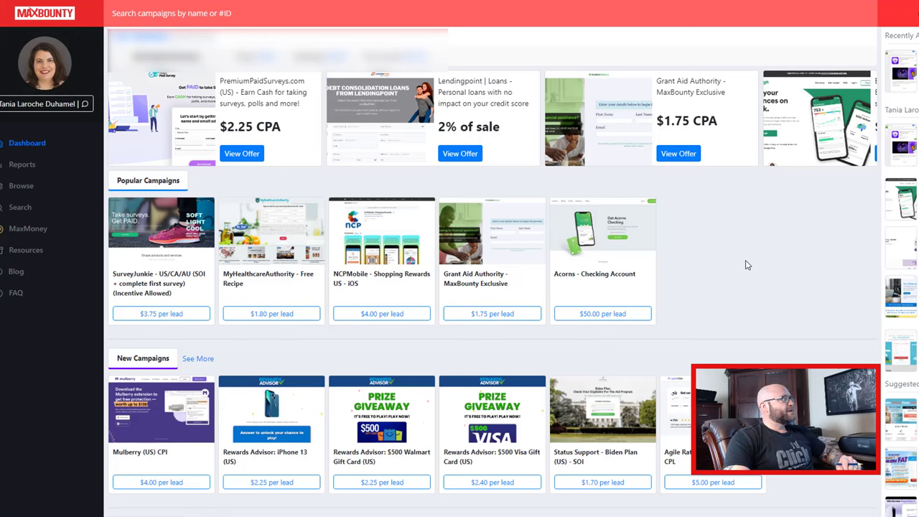
Step: Open the MaxBounty campaign search and filter the campaigns by the Mobile Apps category
{"action": "left_click", "coordinate": [20, 209]}
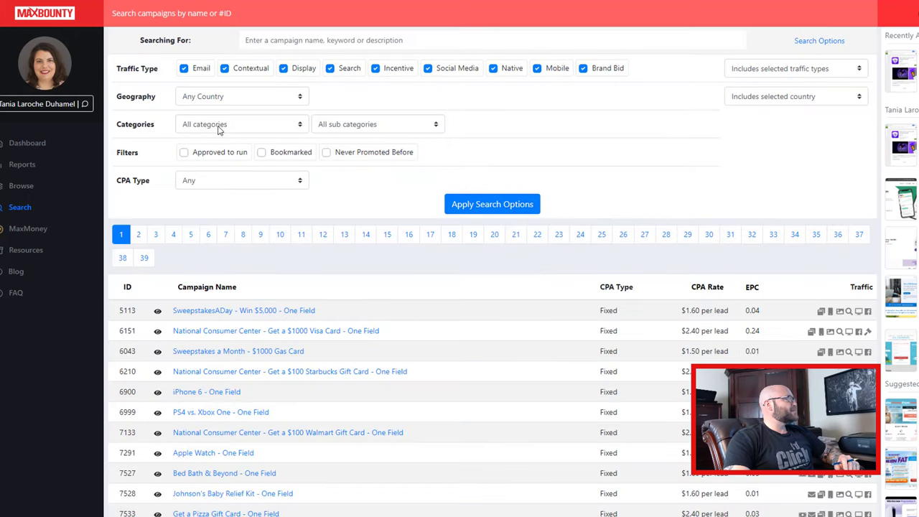
{"action": "left_click", "coordinate": [220, 126]}
{"action": "scroll", "coordinate": [228, 195], "scroll_direction": "down", "scroll_amount": 1}
{"action": "scroll", "coordinate": [228, 196], "scroll_direction": "down", "scroll_amount": 1}
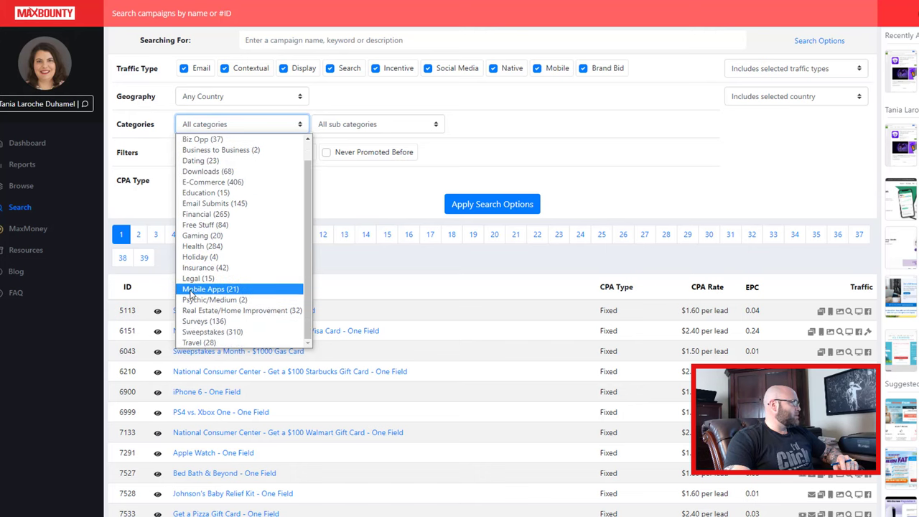
{"action": "left_click", "coordinate": [207, 289]}
{"action": "left_click", "coordinate": [477, 208]}
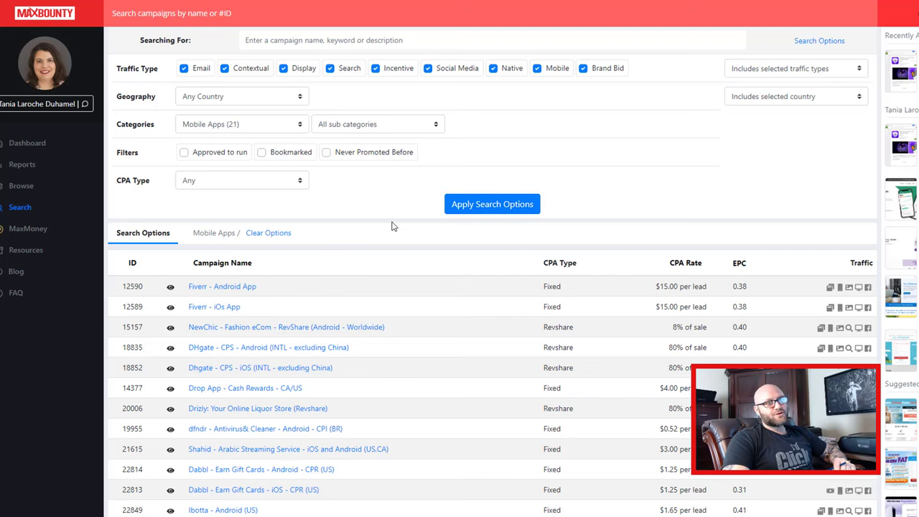
Step: Review the Mobile Apps campaigns and highlight the CPA rate of the dfndr Antivirus & Cleaner Android CPI (US) offer
{"action": "scroll", "coordinate": [365, 265], "scroll_direction": "down", "scroll_amount": 3}
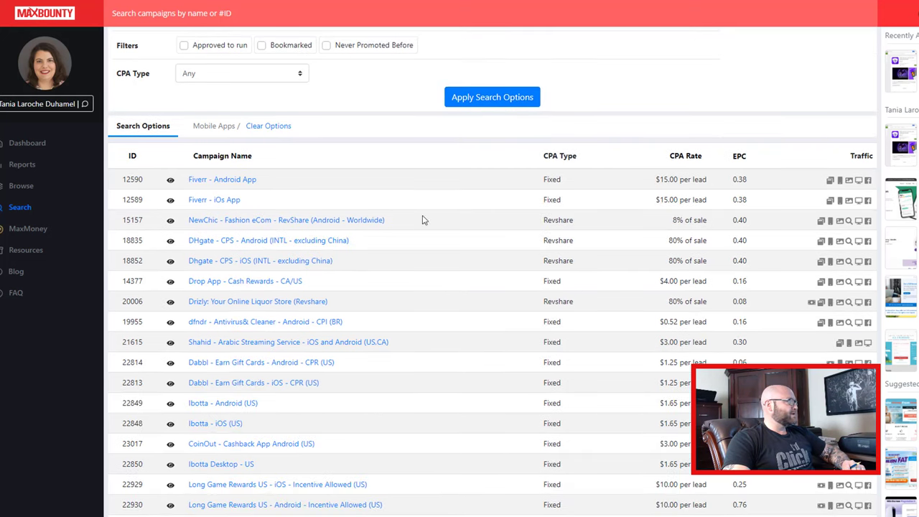
{"action": "scroll", "coordinate": [503, 244], "scroll_direction": "down", "scroll_amount": 2}
{"action": "scroll", "coordinate": [669, 248], "scroll_direction": "down", "scroll_amount": 1}
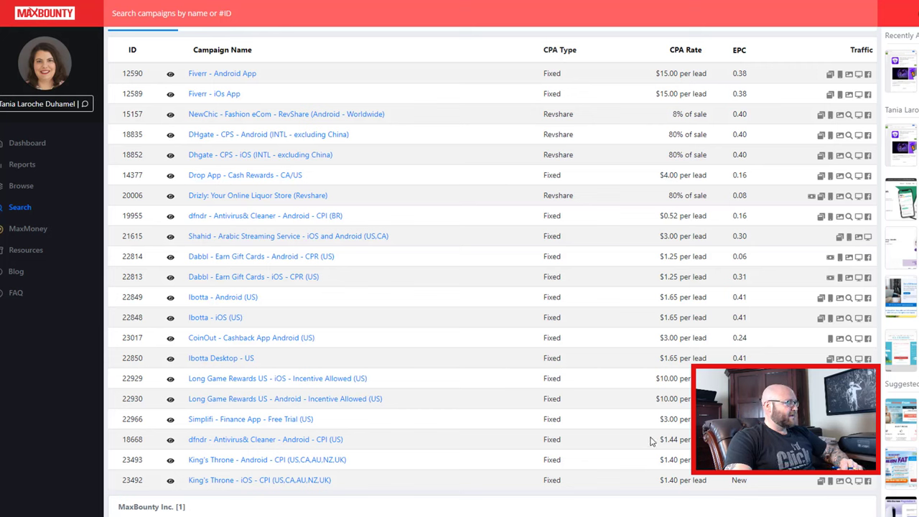
{"action": "left_click_drag", "start_coordinate": [659, 440], "coordinate": [707, 439]}
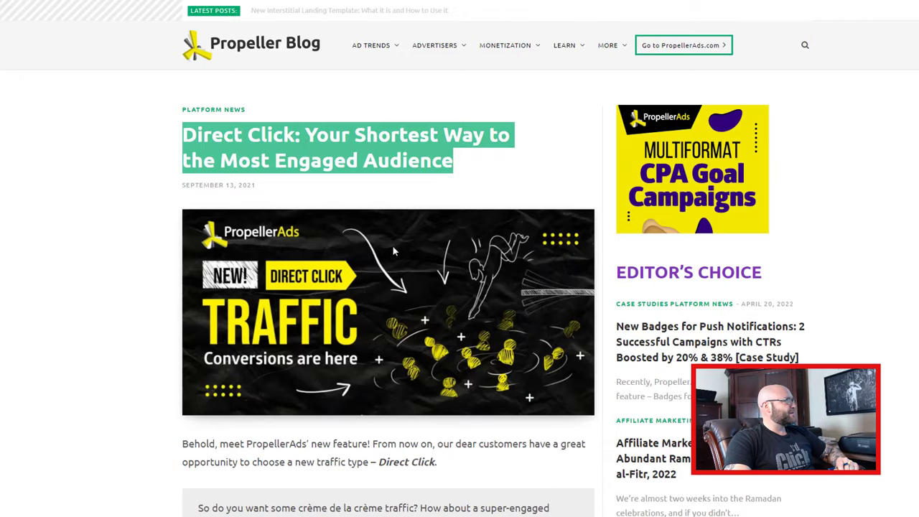
Step: Revisit the Direct Click article's list of recommended verticals and its activation section
{"action": "scroll", "coordinate": [298, 368], "scroll_direction": "down", "scroll_amount": 4}
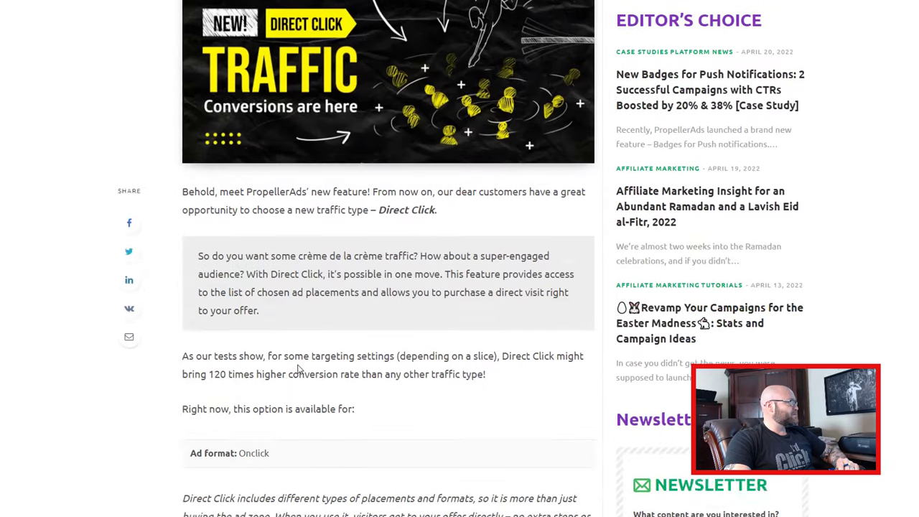
{"action": "scroll", "coordinate": [298, 368], "scroll_direction": "down", "scroll_amount": 20}
{"action": "scroll", "coordinate": [298, 364], "scroll_direction": "up", "scroll_amount": 2}
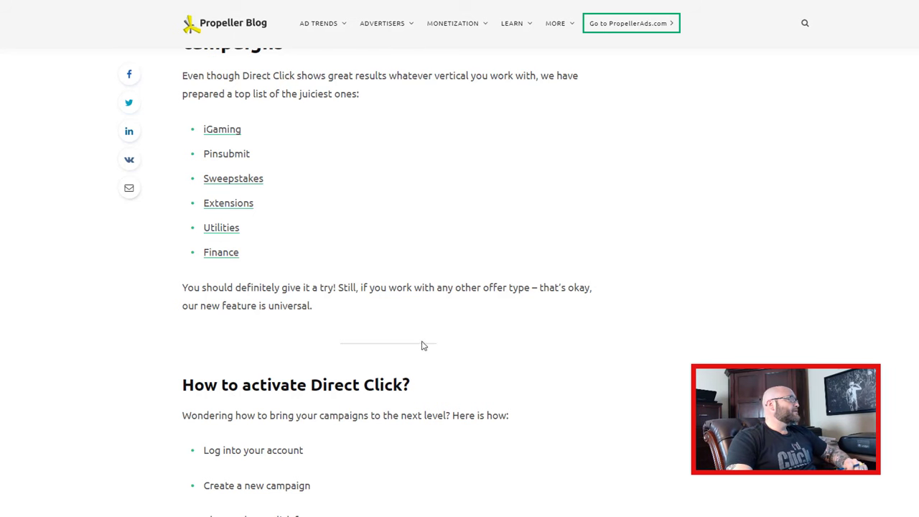
{"action": "scroll", "coordinate": [450, 338], "scroll_direction": "up", "scroll_amount": 5}
{"action": "scroll", "coordinate": [451, 338], "scroll_direction": "up", "scroll_amount": 1}
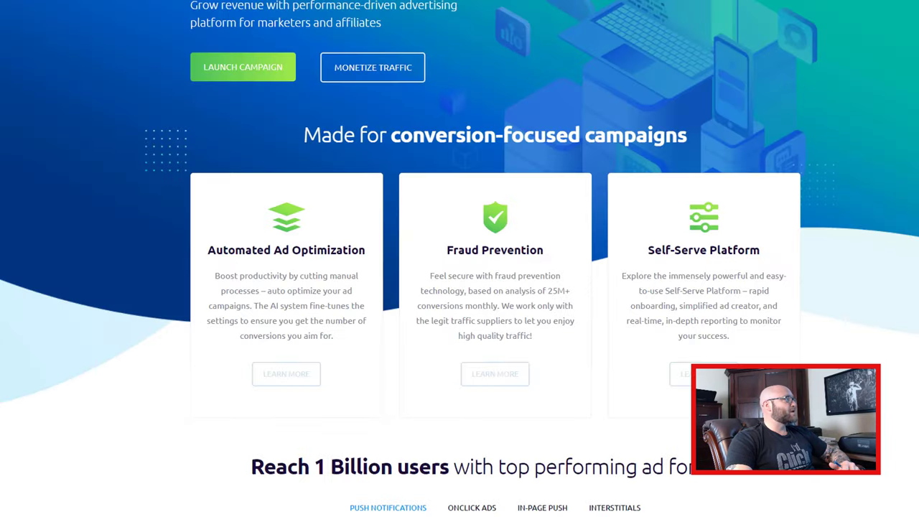
Step: Switch to the AdPlexity membership page, highlight Active Subscriptions and open the Push ads competitive intelligence tool
{"action": "left_click", "coordinate": [509, 2]}
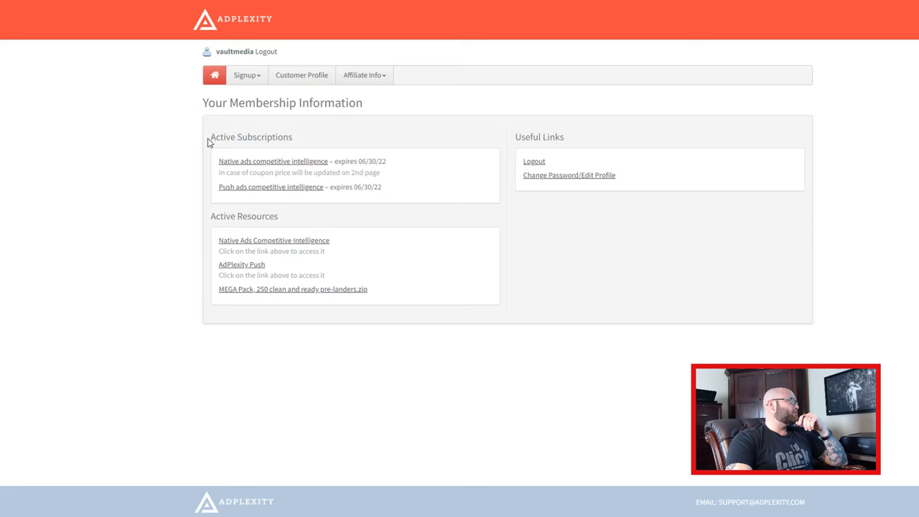
{"action": "left_click_drag", "start_coordinate": [210, 138], "coordinate": [299, 143]}
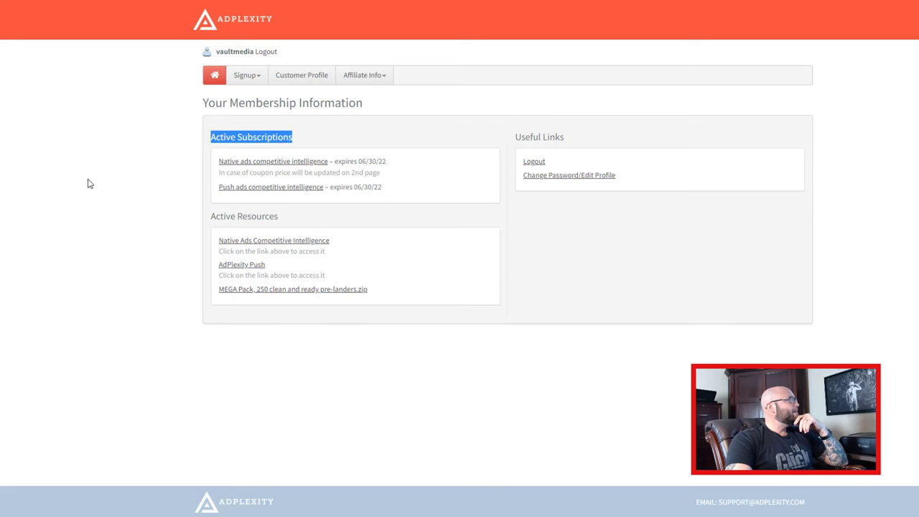
{"action": "left_click", "coordinate": [238, 189]}
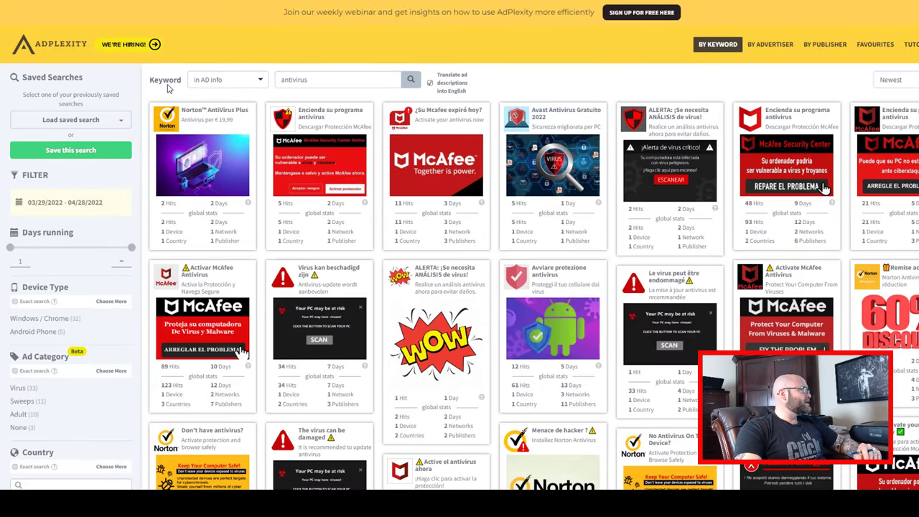
Step: Examine the push ads found for the keyword "antivirus" and the traffic source filter with PropellerAds selected
{"action": "double_click", "coordinate": [301, 81]}
{"action": "scroll", "coordinate": [91, 199], "scroll_direction": "down", "scroll_amount": 10}
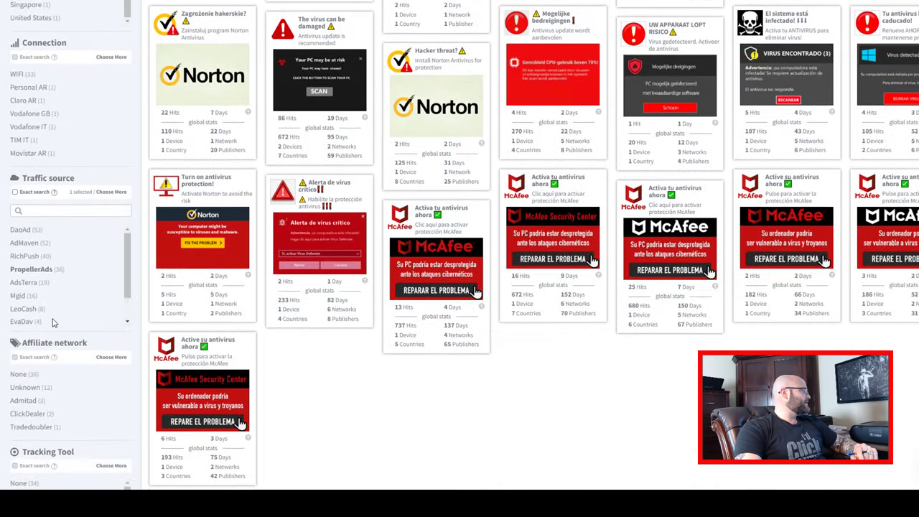
{"action": "scroll", "coordinate": [53, 316], "scroll_direction": "down", "scroll_amount": 1}
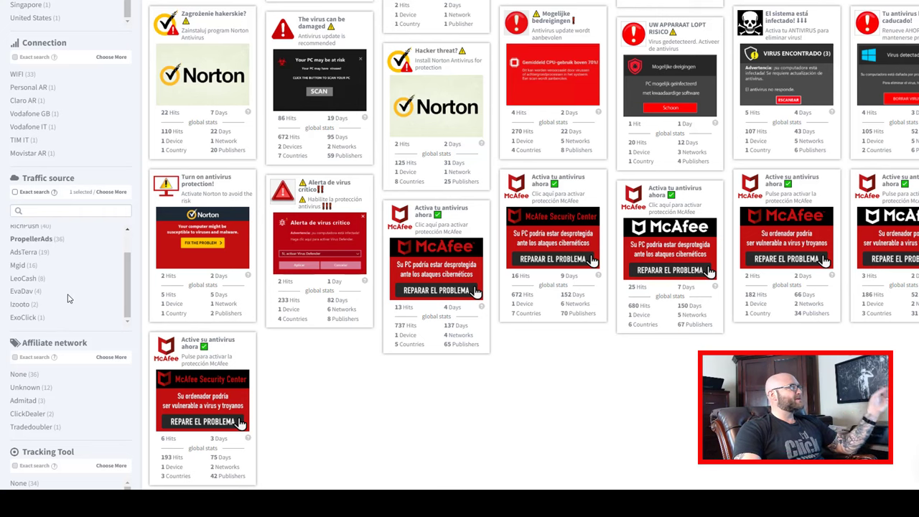
{"action": "left_click_drag", "start_coordinate": [130, 303], "coordinate": [135, 270]}
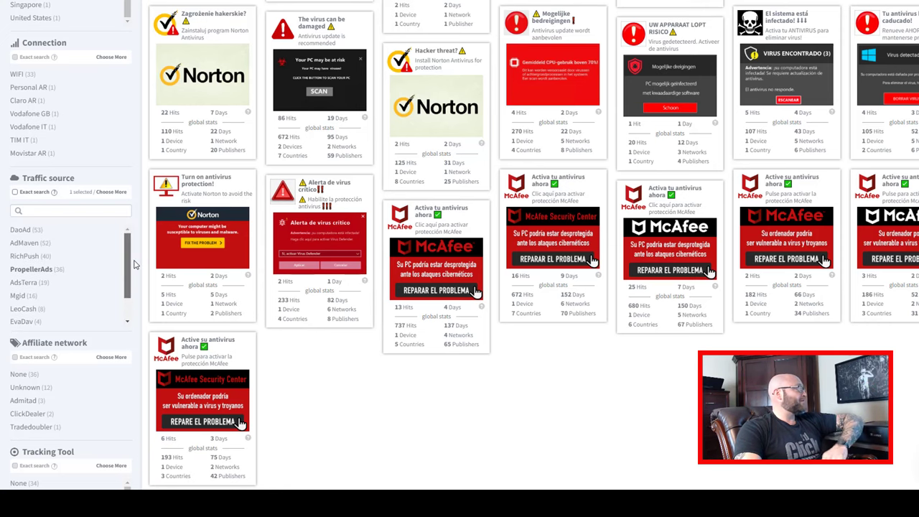
{"action": "scroll", "coordinate": [273, 233], "scroll_direction": "up", "scroll_amount": 10}
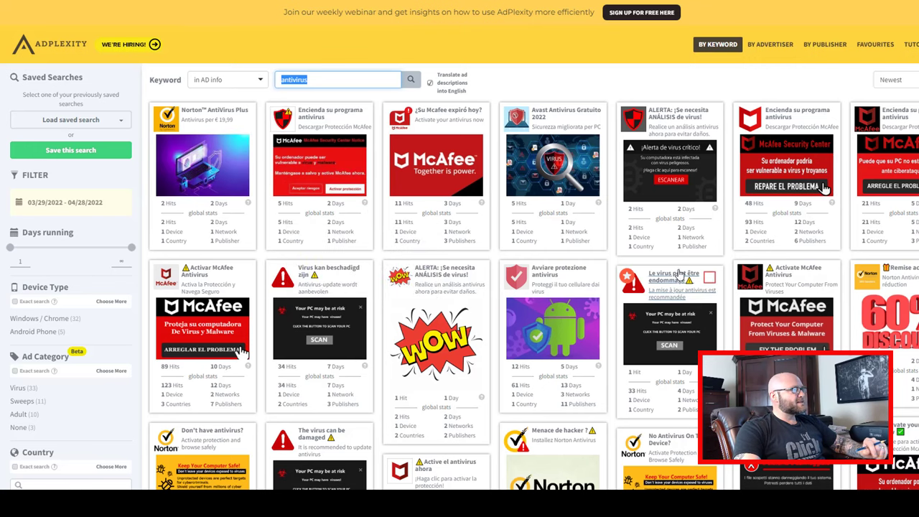
{"action": "scroll", "coordinate": [596, 273], "scroll_direction": "down", "scroll_amount": 4}
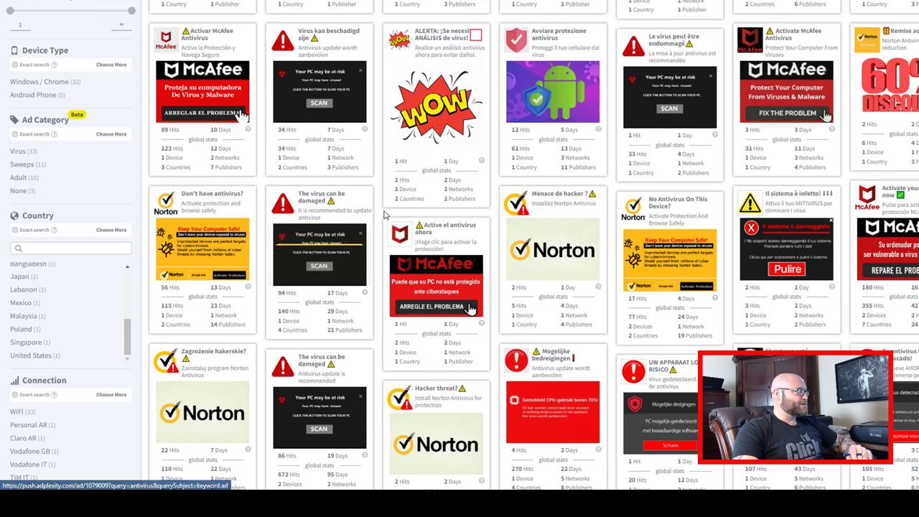
{"action": "scroll", "coordinate": [378, 217], "scroll_direction": "up", "scroll_amount": 3}
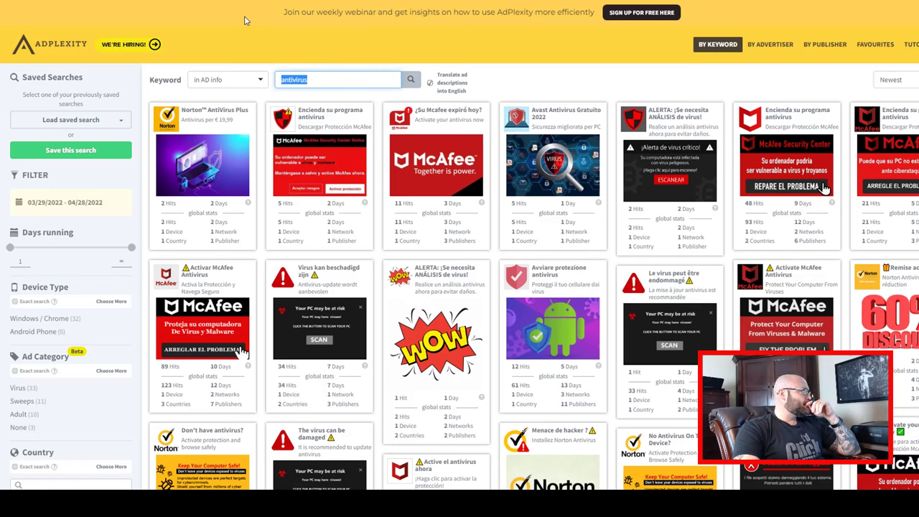
Step: Switch to the PropellerAds campaign statistics and highlight the conversion count of the Copy of Top Cleaner AUS campaign
{"action": "key", "text": "ctrl+Tab"}
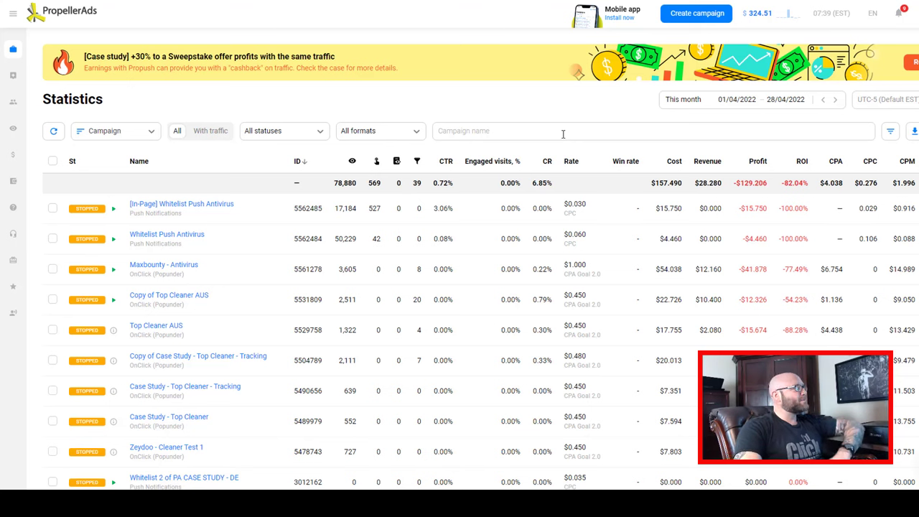
{"action": "double_click", "coordinate": [418, 301]}
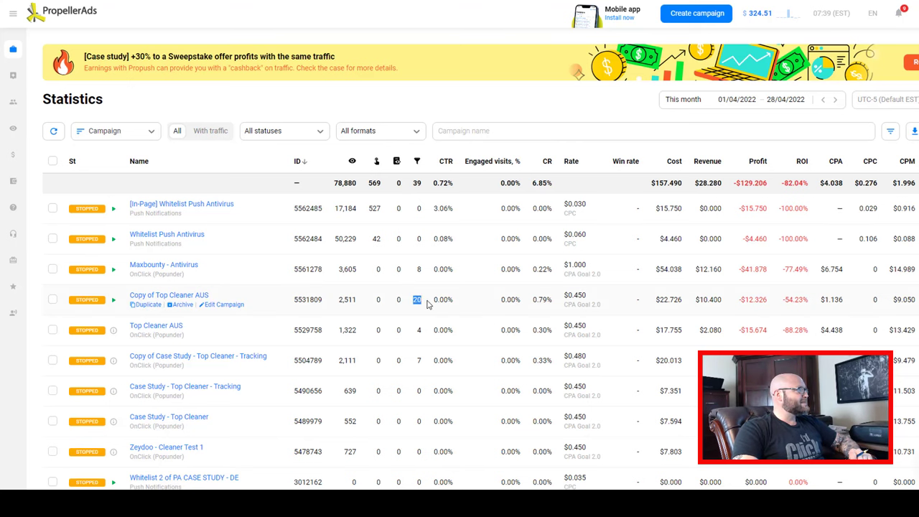
Step: Switch to the CPV Lab Pro stats of the PROPELLER CASE STUDY campaign and highlight its total revenue
{"action": "left_click", "coordinate": [427, 304]}
{"action": "left_click_drag", "start_coordinate": [427, 304], "coordinate": [338, 301]}
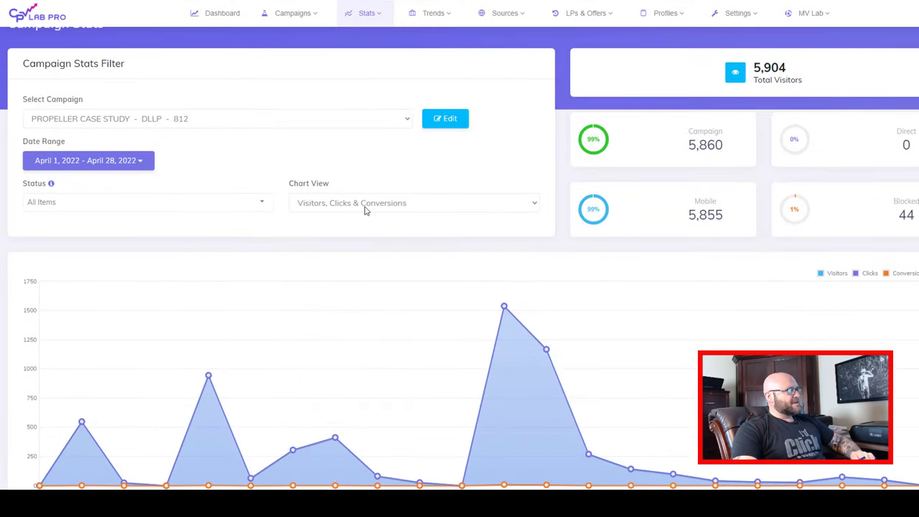
{"action": "scroll", "coordinate": [364, 209], "scroll_direction": "down", "scroll_amount": 1}
{"action": "scroll", "coordinate": [364, 210], "scroll_direction": "down", "scroll_amount": 4}
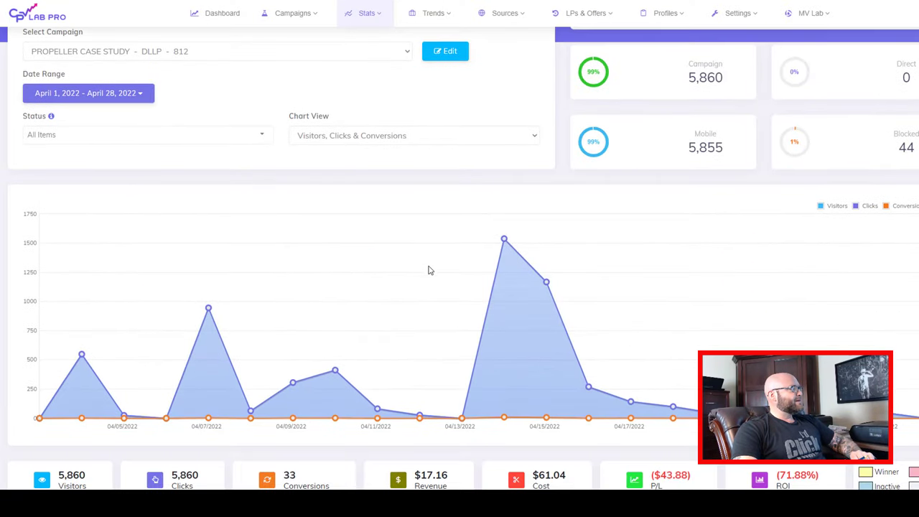
{"action": "scroll", "coordinate": [433, 279], "scroll_direction": "down", "scroll_amount": 3}
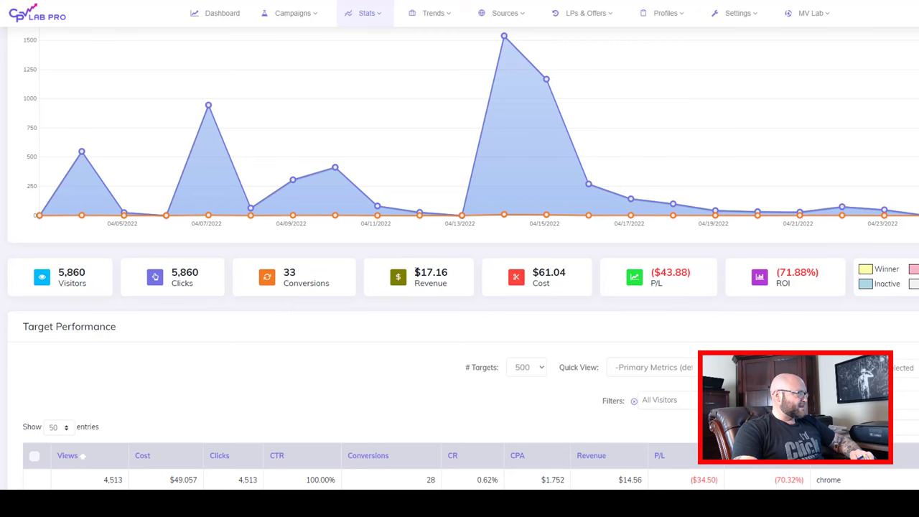
{"action": "left_click_drag", "start_coordinate": [415, 275], "coordinate": [451, 276]}
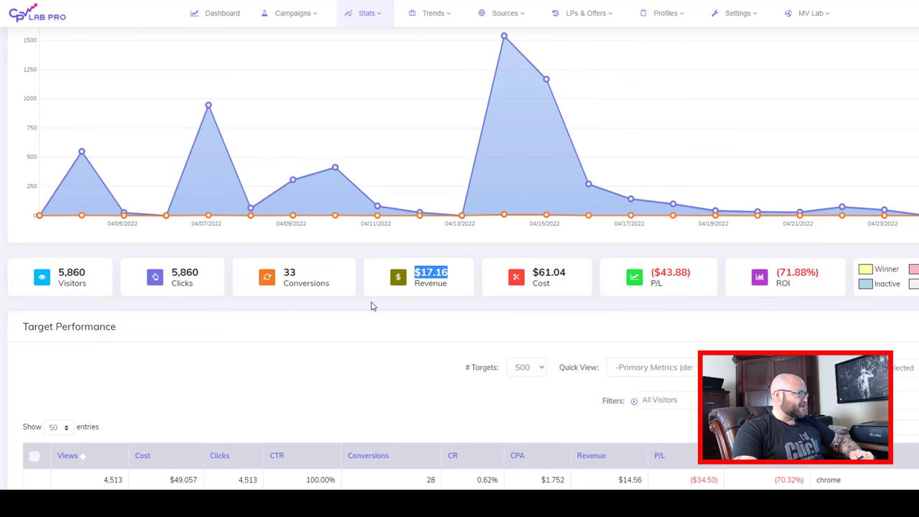
Step: Break down the Target Performance table by the OS custom token instead of Browser
{"action": "scroll", "coordinate": [372, 309], "scroll_direction": "down", "scroll_amount": 3}
{"action": "scroll", "coordinate": [329, 312], "scroll_direction": "down", "scroll_amount": 2}
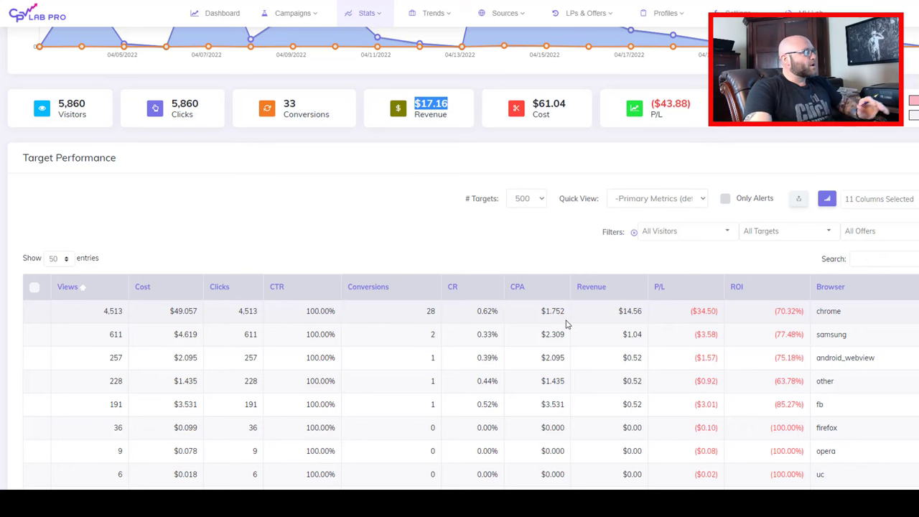
{"action": "scroll", "coordinate": [469, 306], "scroll_direction": "down", "scroll_amount": 3}
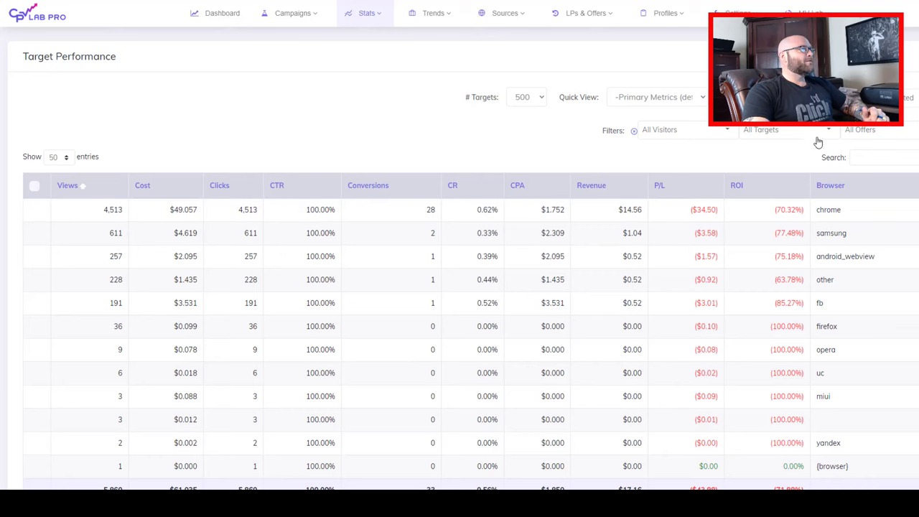
{"action": "left_click", "coordinate": [909, 98]}
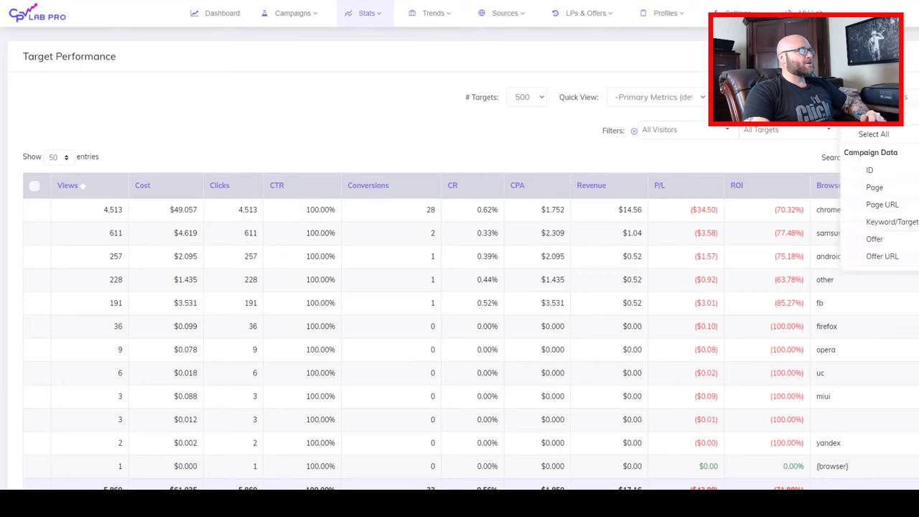
{"action": "scroll", "coordinate": [876, 208], "scroll_direction": "down", "scroll_amount": 5}
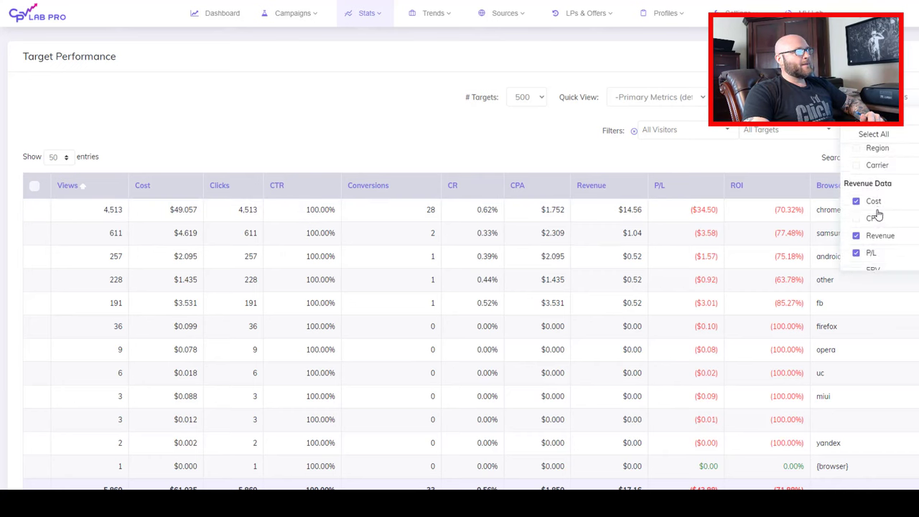
{"action": "left_click", "coordinate": [859, 215]}
{"action": "left_click", "coordinate": [856, 249]}
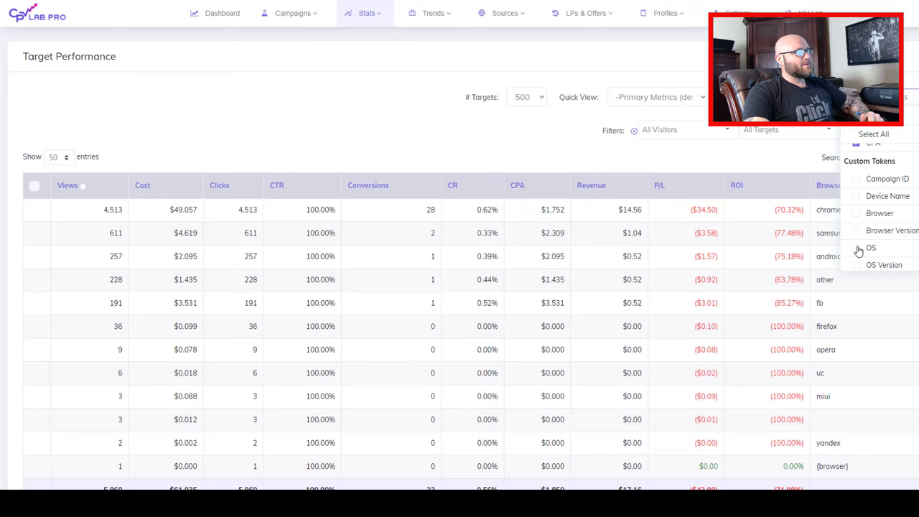
{"action": "left_click", "coordinate": [407, 140]}
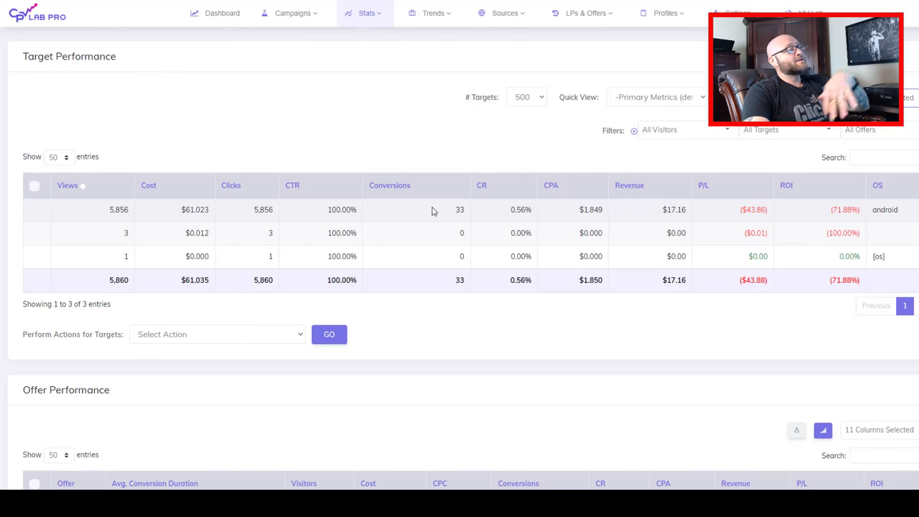
Step: Replace OS with OS Version as the breakdown column of the Target Performance table
{"action": "left_click", "coordinate": [902, 97]}
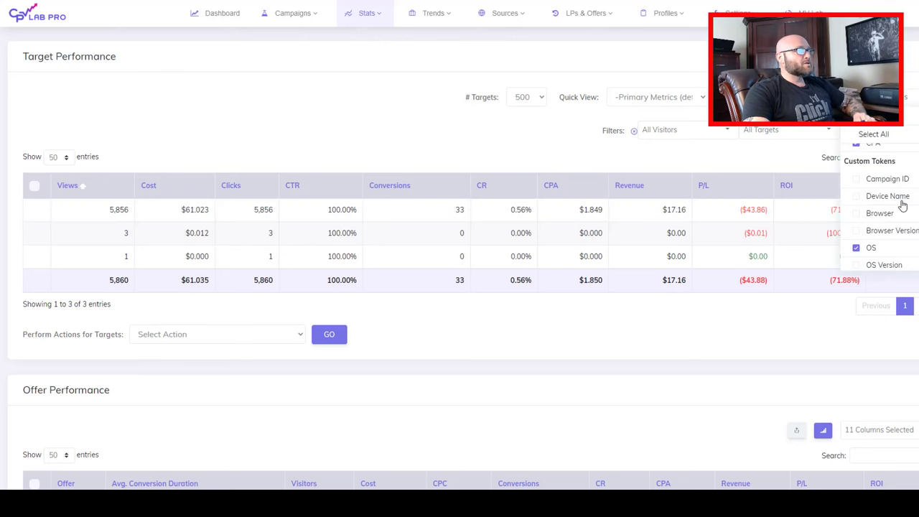
{"action": "scroll", "coordinate": [903, 206], "scroll_direction": "down", "scroll_amount": 2}
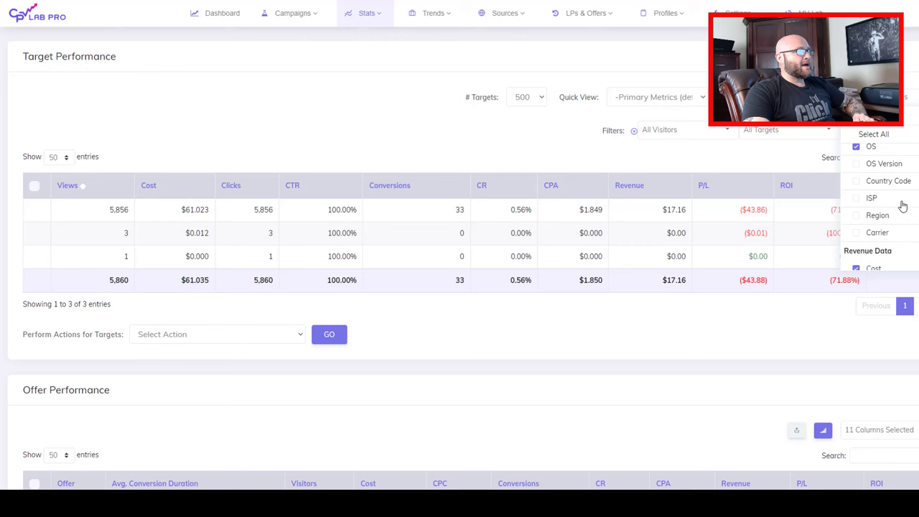
{"action": "left_click", "coordinate": [856, 147]}
{"action": "left_click", "coordinate": [856, 165]}
{"action": "left_click", "coordinate": [415, 151]}
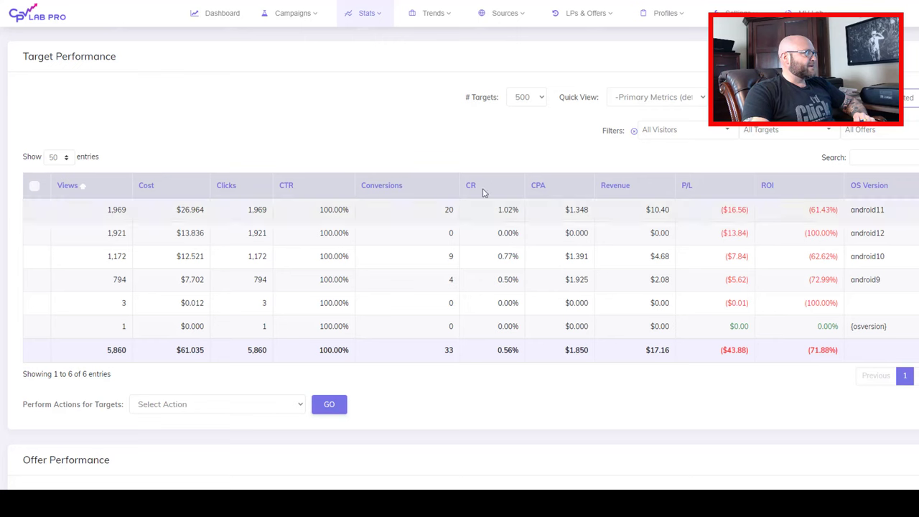
Step: Highlight the android11 revenue, then the android12 views, cost, version name and conversion count in the OS version breakdown
{"action": "left_click_drag", "start_coordinate": [642, 214], "coordinate": [671, 213]}
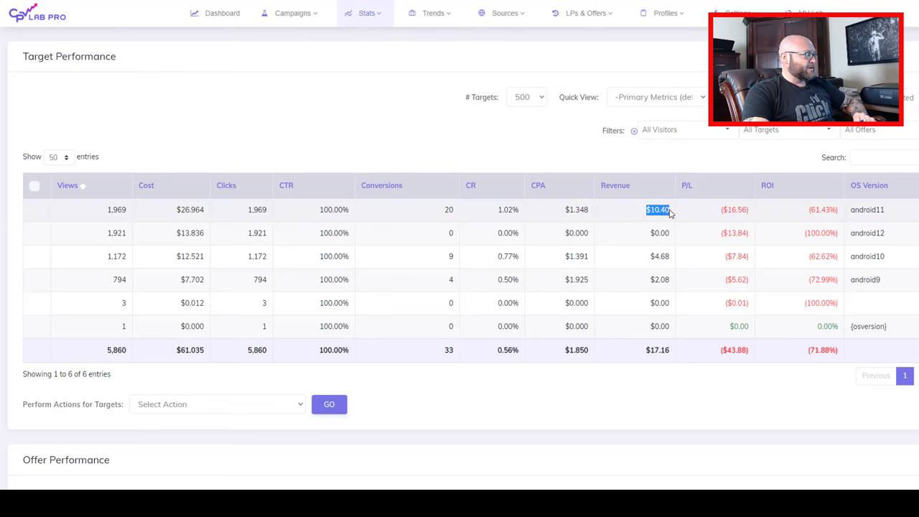
{"action": "left_click_drag", "start_coordinate": [104, 232], "coordinate": [221, 246]}
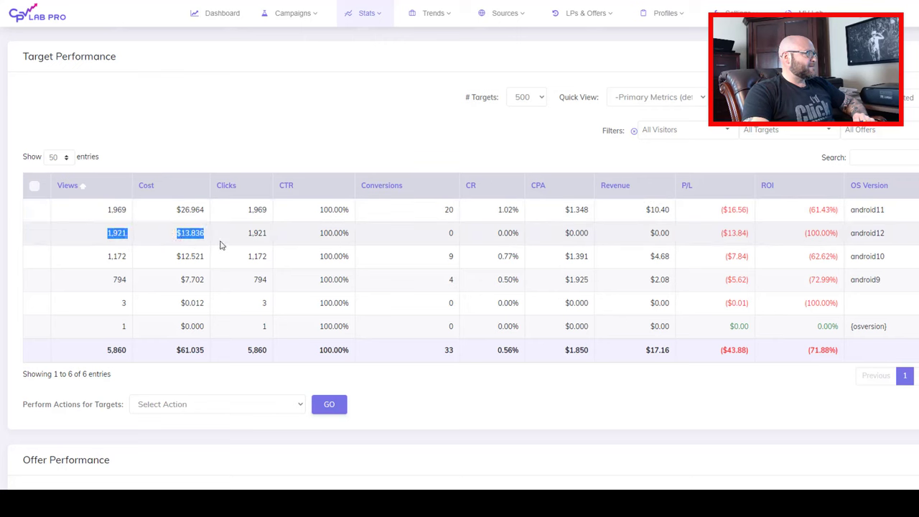
{"action": "left_click_drag", "start_coordinate": [891, 233], "coordinate": [847, 242]}
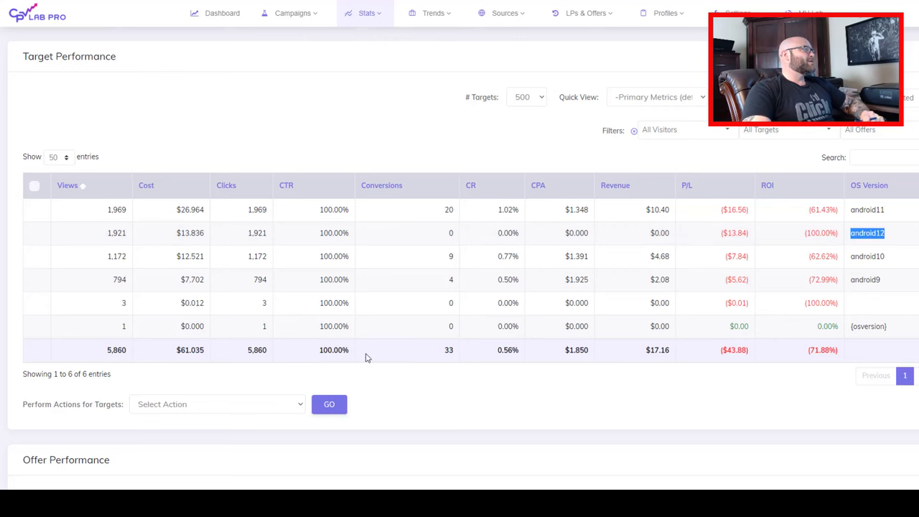
{"action": "left_click", "coordinate": [424, 233]}
{"action": "left_click_drag", "start_coordinate": [423, 232], "coordinate": [466, 236]}
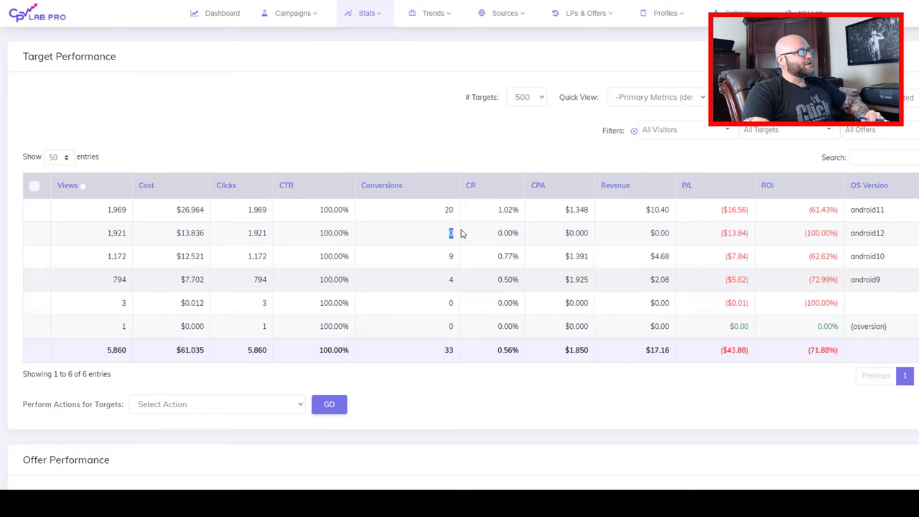
Step: Break down the Target Performance table by Keyword/Target instead of OS Version
{"action": "scroll", "coordinate": [472, 209], "scroll_direction": "up", "scroll_amount": 3}
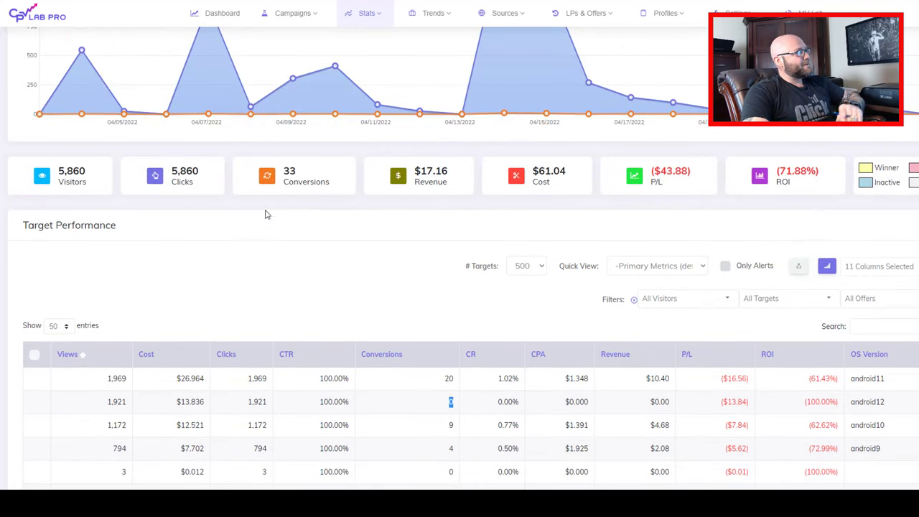
{"action": "scroll", "coordinate": [318, 268], "scroll_direction": "up", "scroll_amount": 1}
{"action": "scroll", "coordinate": [890, 329], "scroll_direction": "down", "scroll_amount": 2}
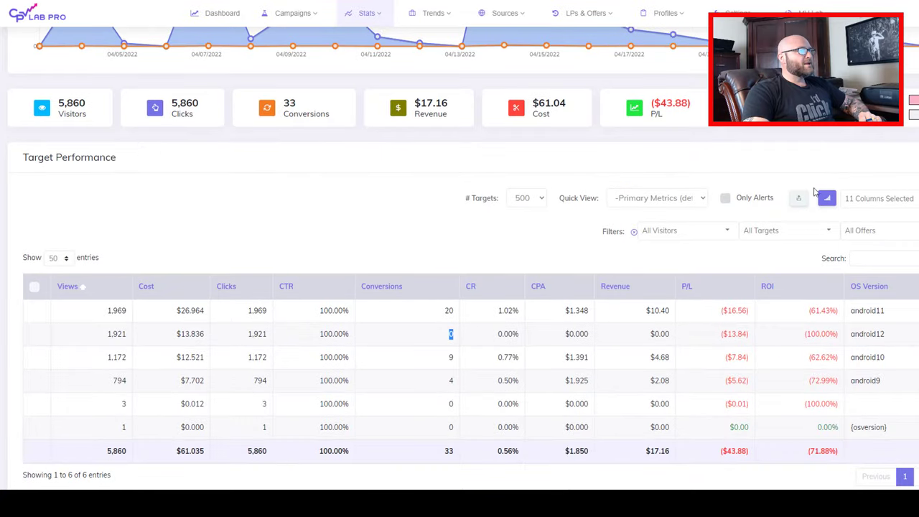
{"action": "left_click", "coordinate": [880, 197]}
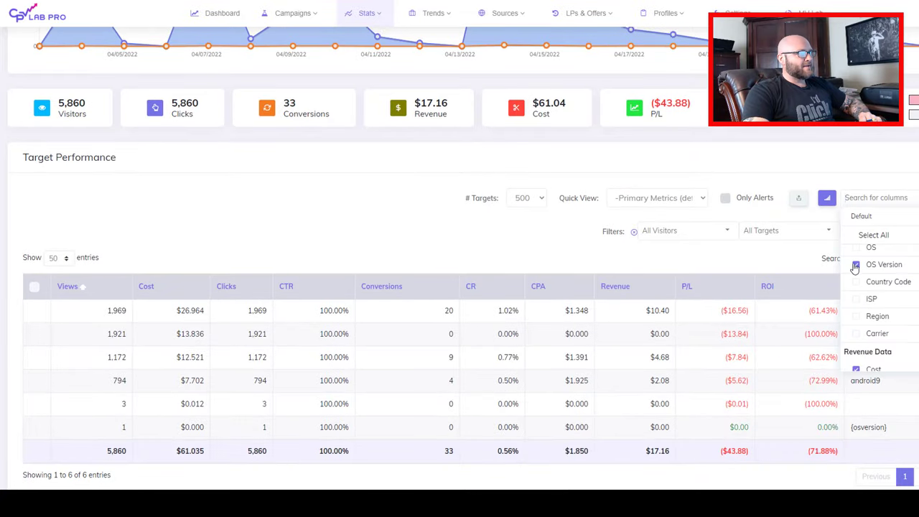
{"action": "scroll", "coordinate": [878, 301], "scroll_direction": "up", "scroll_amount": 3}
{"action": "scroll", "coordinate": [881, 312], "scroll_direction": "up", "scroll_amount": 2}
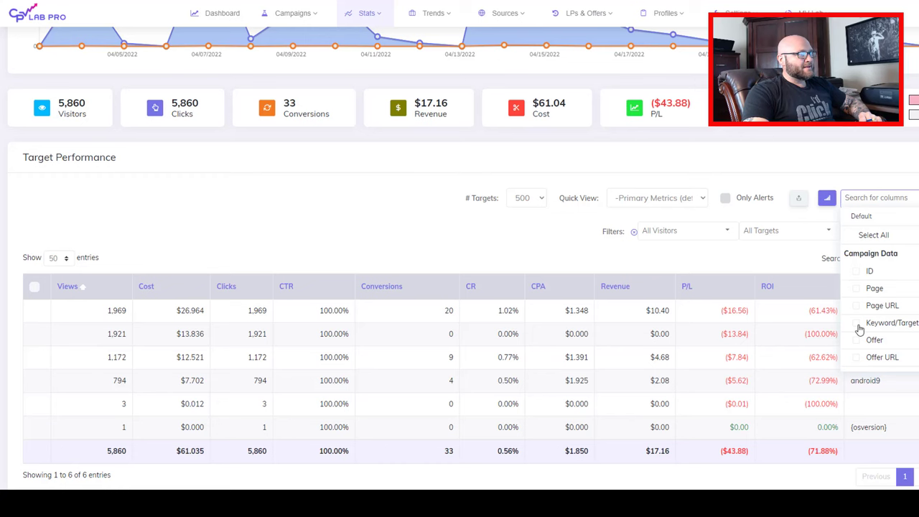
{"action": "left_click", "coordinate": [856, 323]}
{"action": "left_click", "coordinate": [487, 252]}
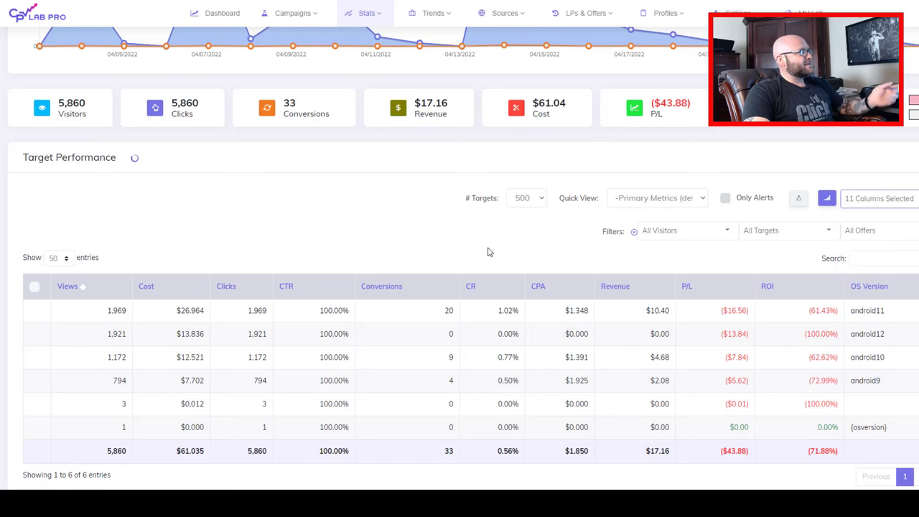
Step: Highlight the performance figures of target 4520243 in the Keyword/Target breakdown
{"action": "scroll", "coordinate": [840, 312], "scroll_direction": "down", "scroll_amount": 2}
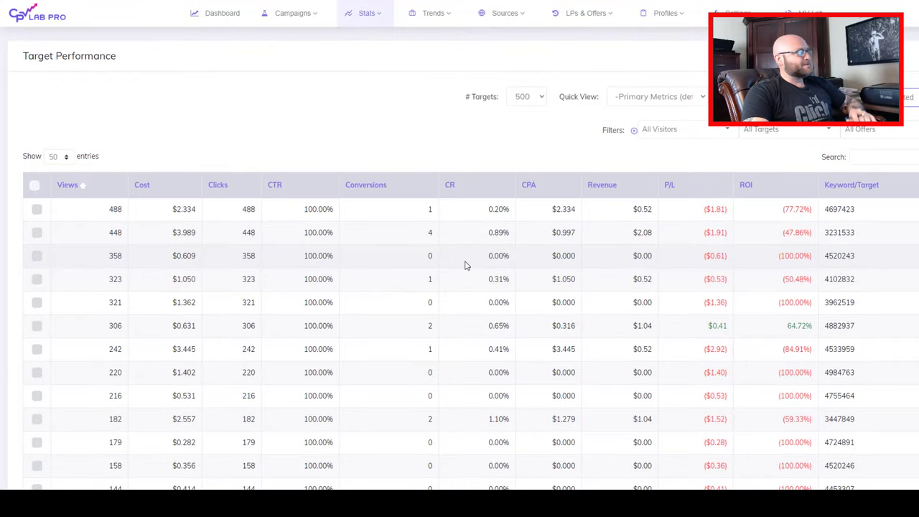
{"action": "left_click_drag", "start_coordinate": [104, 256], "coordinate": [268, 260]}
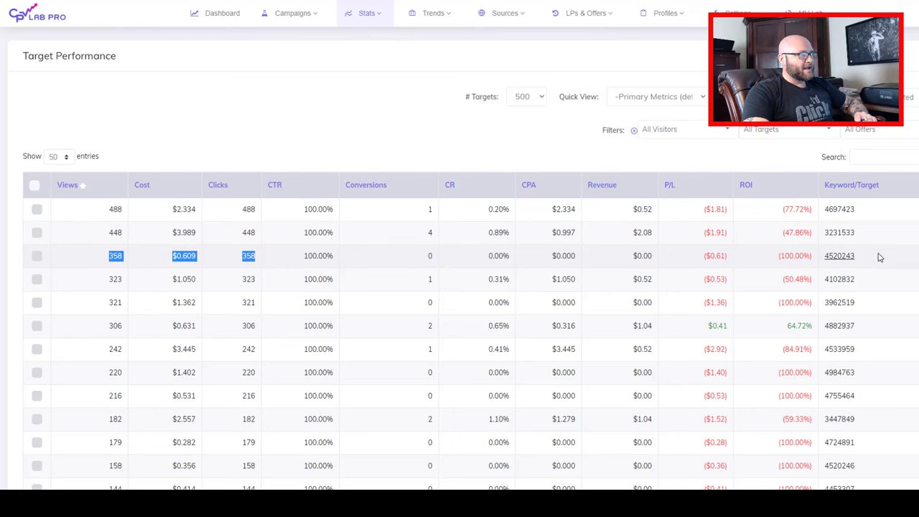
{"action": "left_click_drag", "start_coordinate": [878, 256], "coordinate": [413, 264]}
Step: Break down the Target Performance table by Browser and highlight the Chrome Webview entry
{"action": "left_click", "coordinate": [860, 129]}
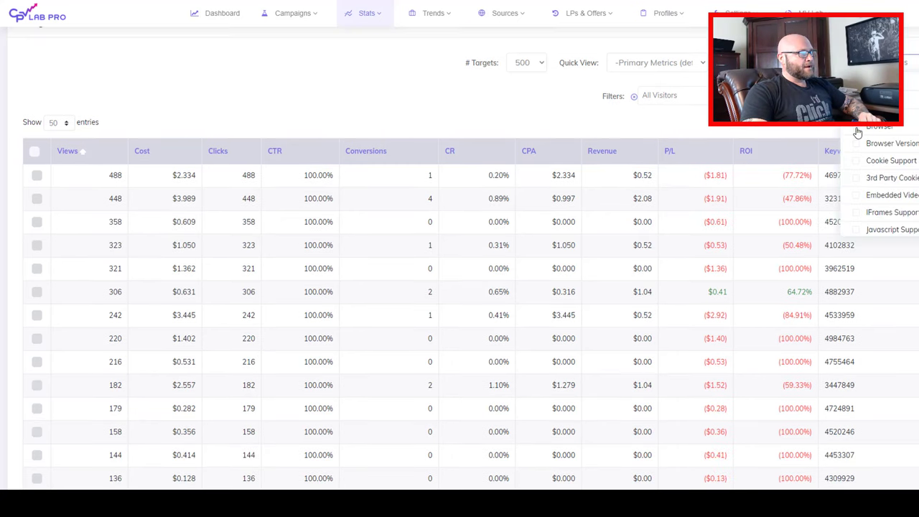
{"action": "left_click", "coordinate": [727, 133]}
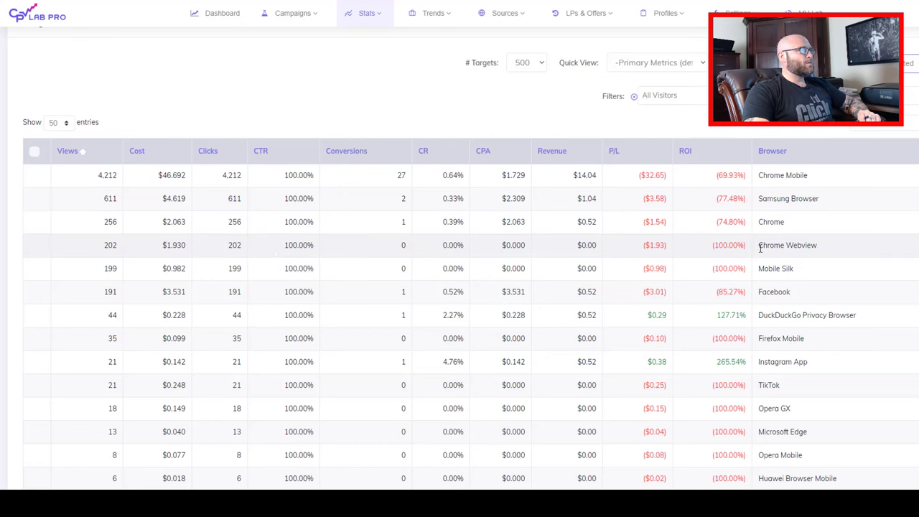
{"action": "left_click_drag", "start_coordinate": [827, 245], "coordinate": [761, 245]}
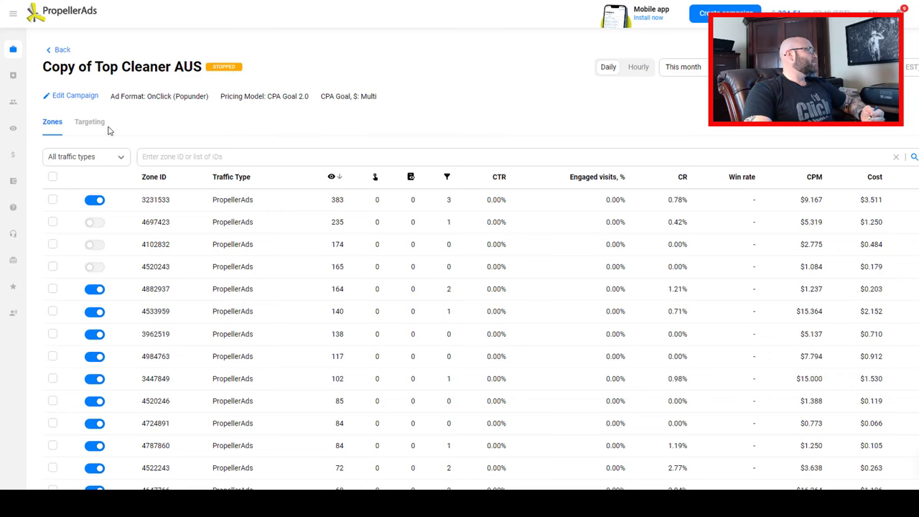
Step: Check the targeting statistics by country, device and mobile ISP for PropellerAds' Copy of Top Cleaner AUS campaign, then leave its details
{"action": "left_click", "coordinate": [81, 124]}
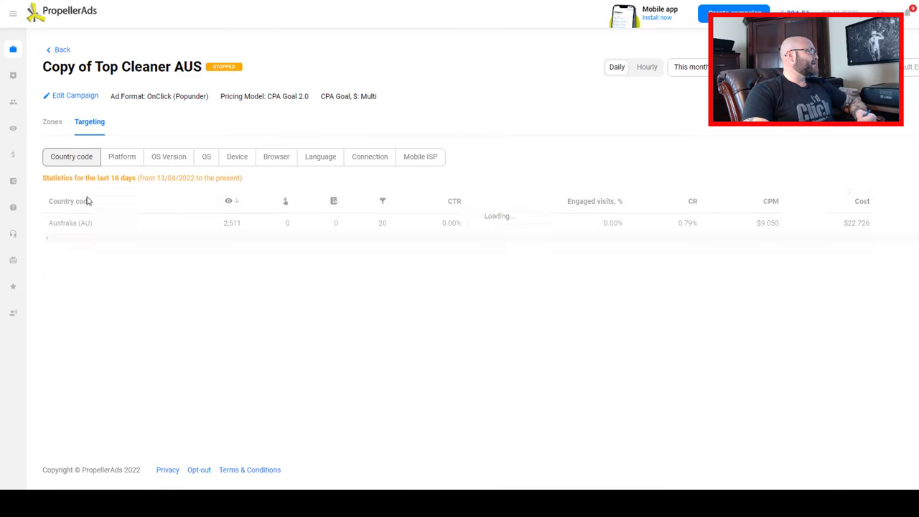
{"action": "left_click_drag", "start_coordinate": [69, 179], "coordinate": [128, 177]}
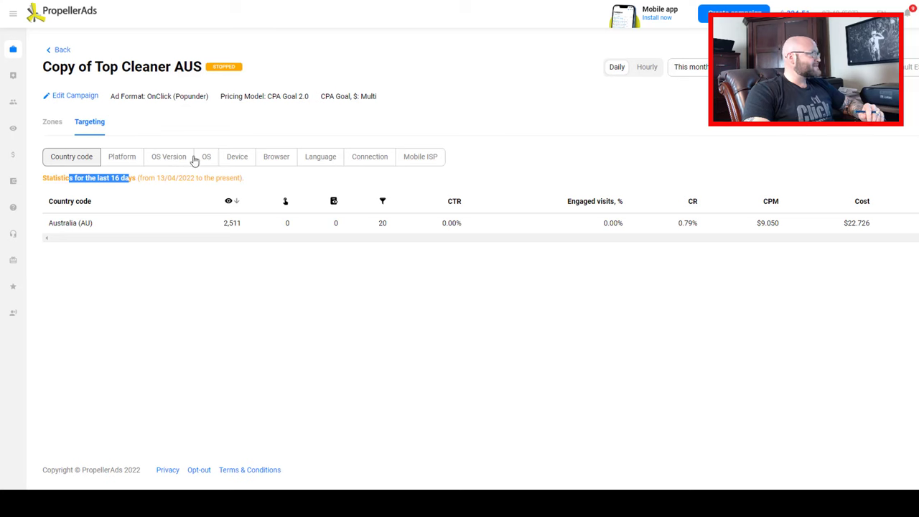
{"action": "left_click", "coordinate": [237, 161]}
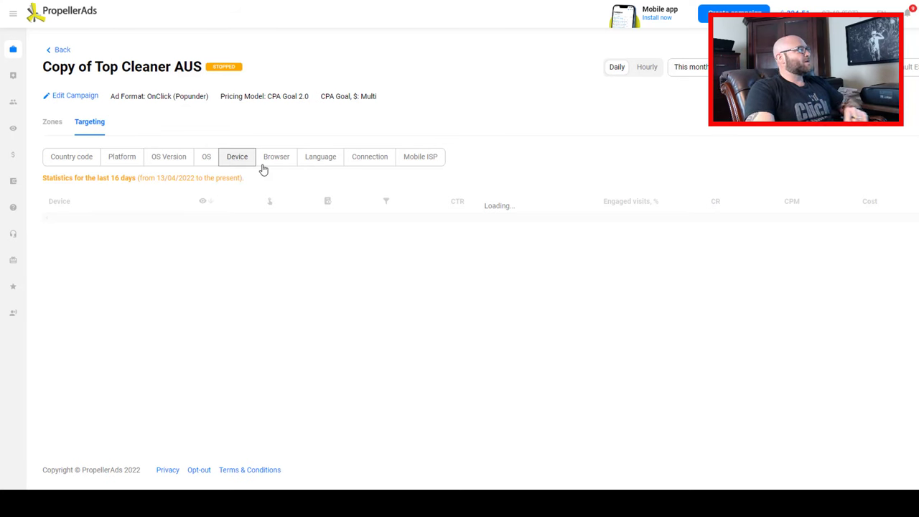
{"action": "left_click", "coordinate": [419, 160]}
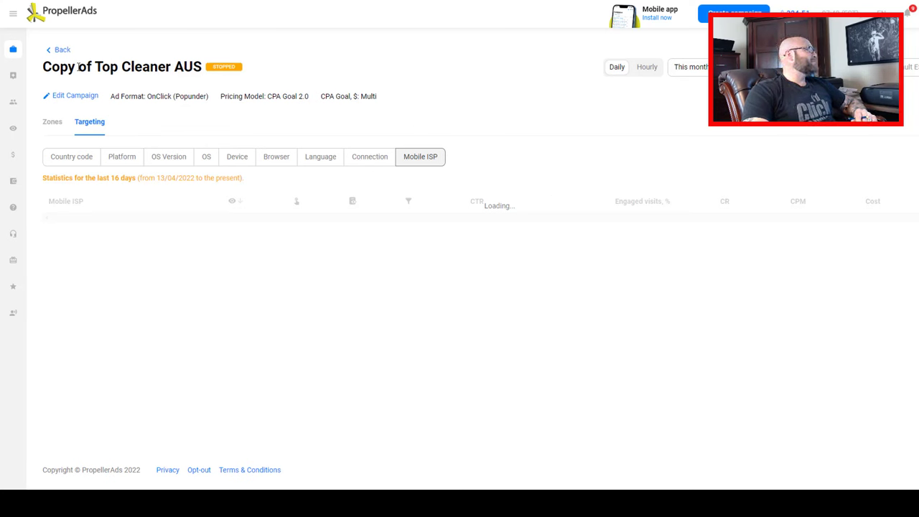
{"action": "left_click", "coordinate": [58, 52]}
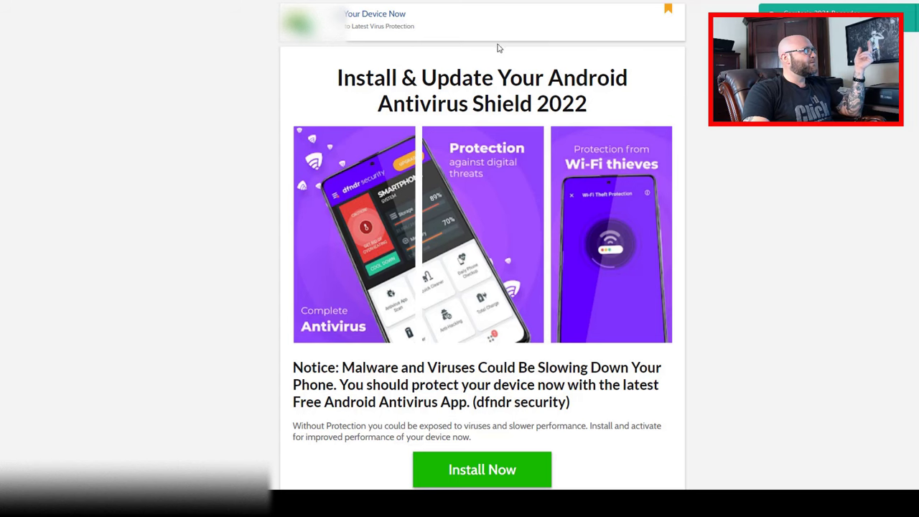
Step: Review the dfndr security antivirus landing page down to Install Now alongside MaxBounty's dfndr Antivirus & Cleaner Android CPI (US) offer
{"action": "left_click", "coordinate": [467, 467]}
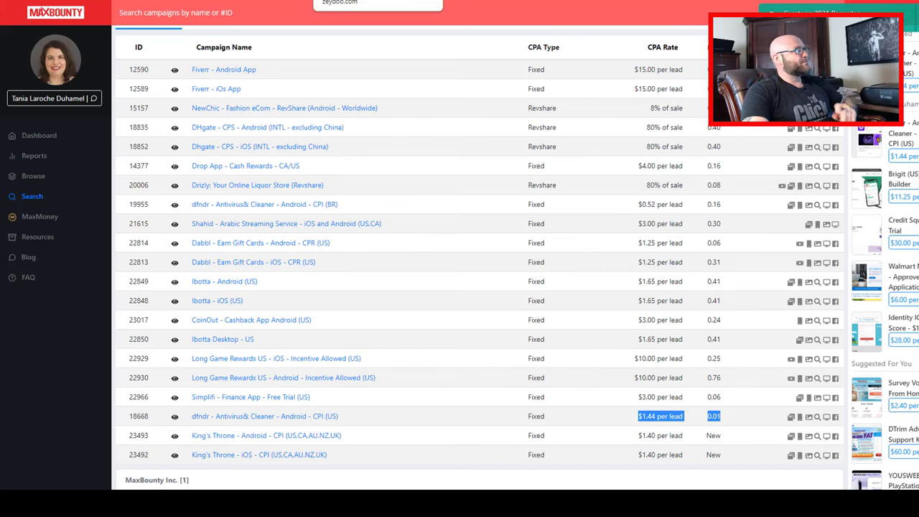
{"action": "left_click", "coordinate": [359, 1]}
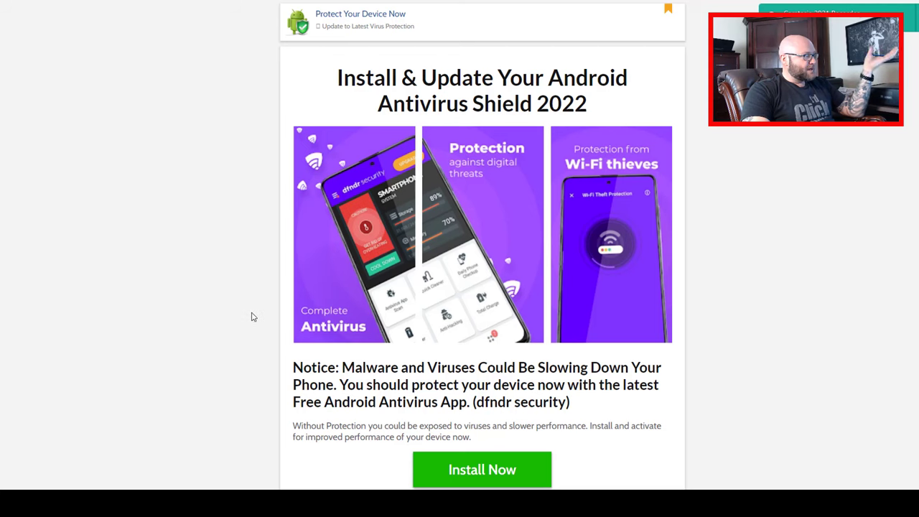
{"action": "scroll", "coordinate": [259, 316], "scroll_direction": "down", "scroll_amount": 1}
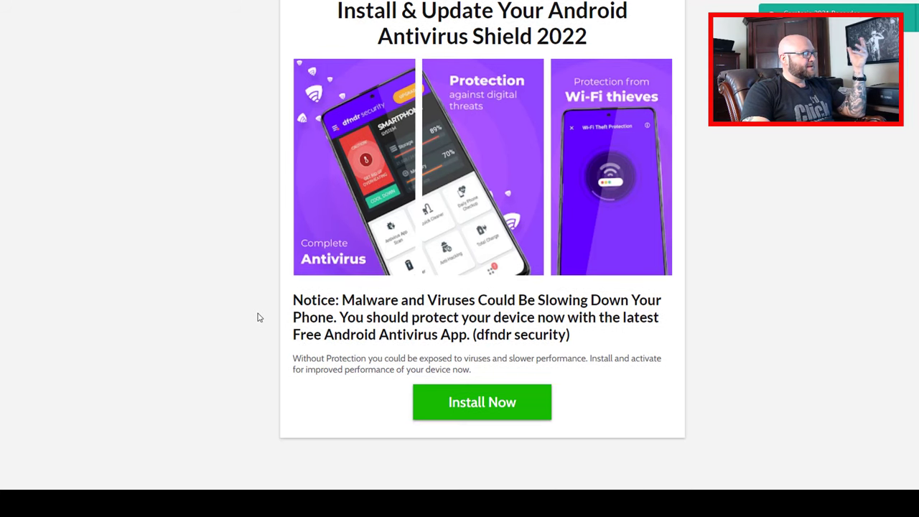
Step: Start a new PropellerAds campaign and name it Test - Maxbounty - Antivirus USA
{"action": "scroll", "coordinate": [258, 316], "scroll_direction": "up", "scroll_amount": 1}
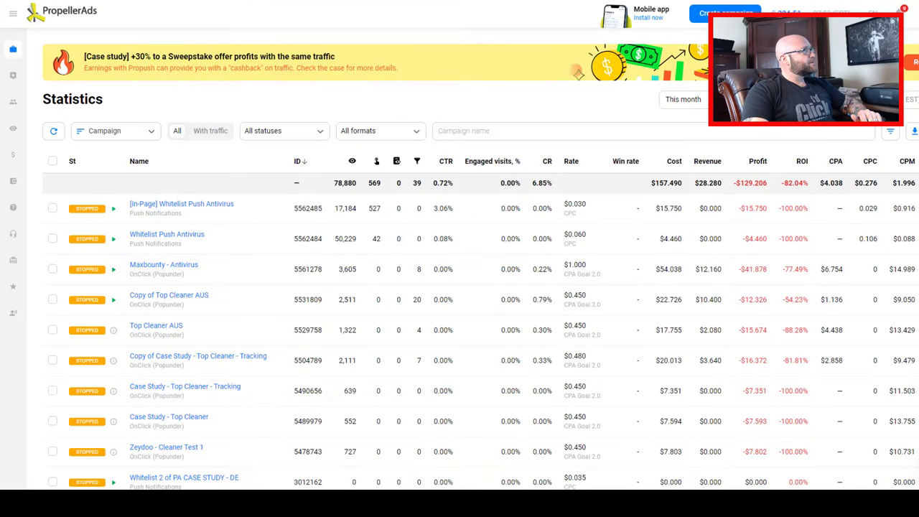
{"action": "left_click", "coordinate": [727, 13]}
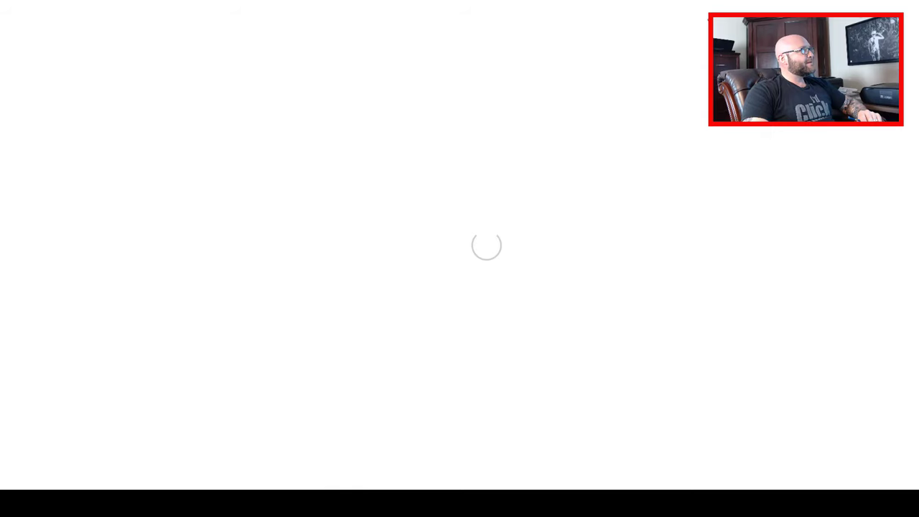
{"action": "type", "text": "Maxb"}
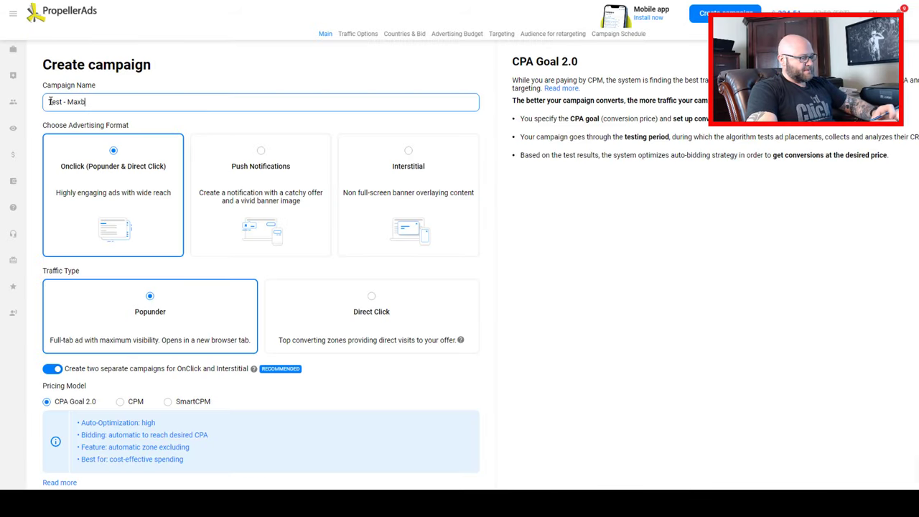
{"action": "type", "text": "ounty - An"}
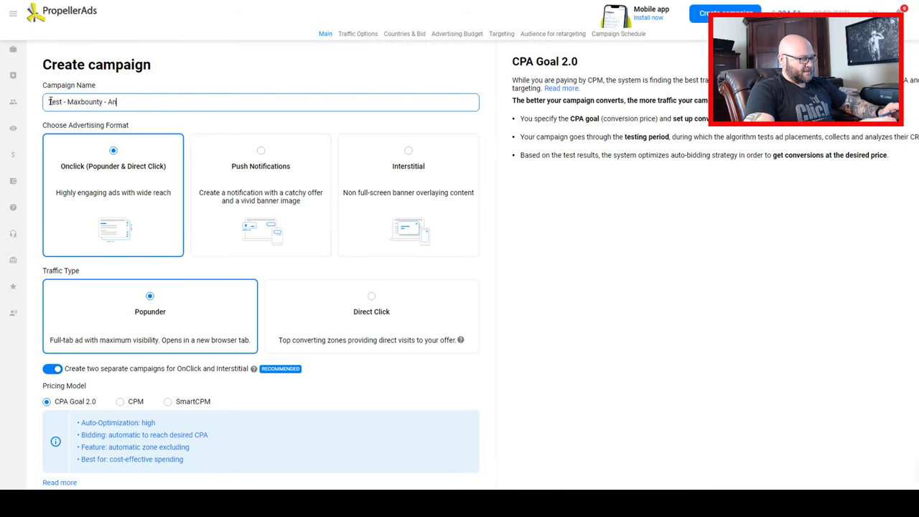
{"action": "type", "text": "tivr"}
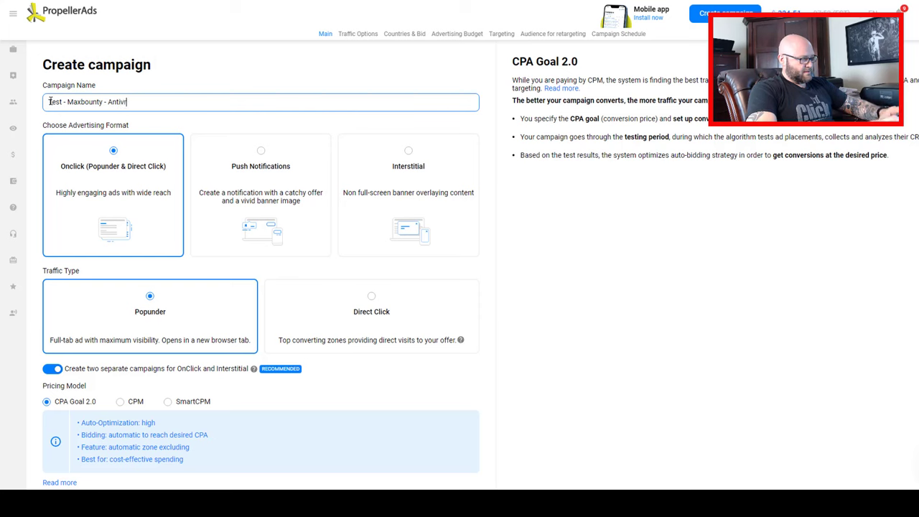
{"action": "type", "text": "us USA"}
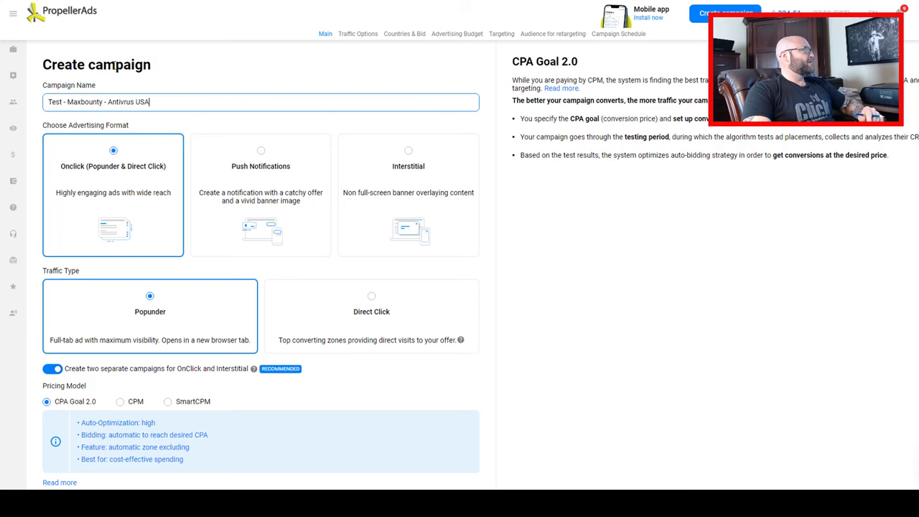
{"action": "left_click", "coordinate": [123, 102]}
{"action": "type", "text": "i"}
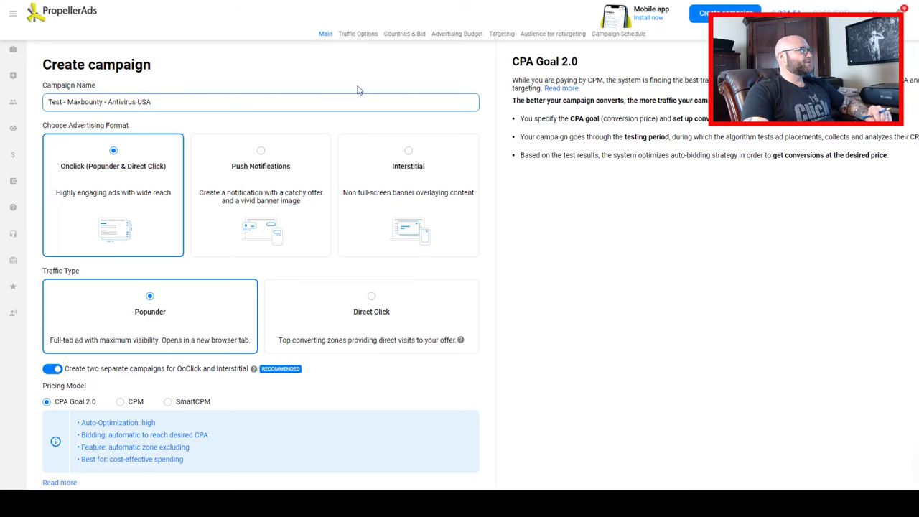
Step: Set the Onclick campaign's traffic type to Direct Click and fill in the target URL with the tracking tokens, from device through clickID
{"action": "scroll", "coordinate": [106, 90], "scroll_direction": "down", "scroll_amount": 1}
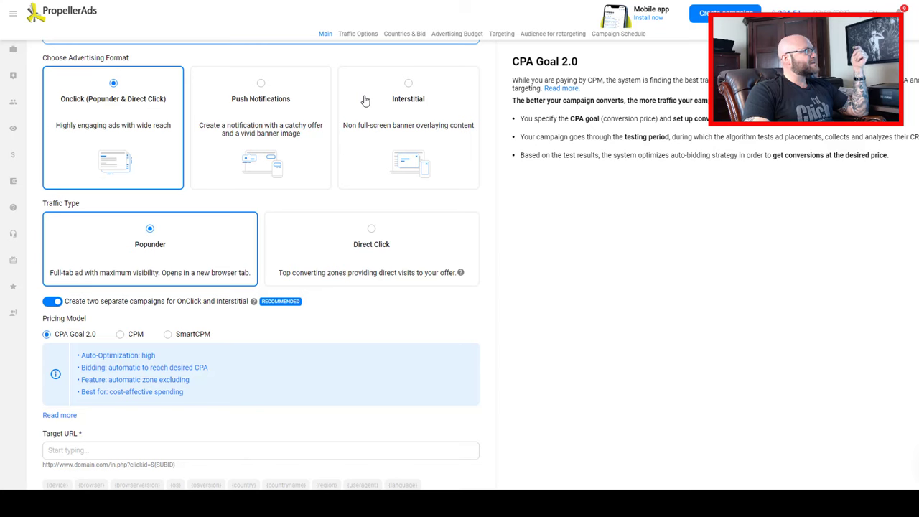
{"action": "left_click", "coordinate": [371, 229]}
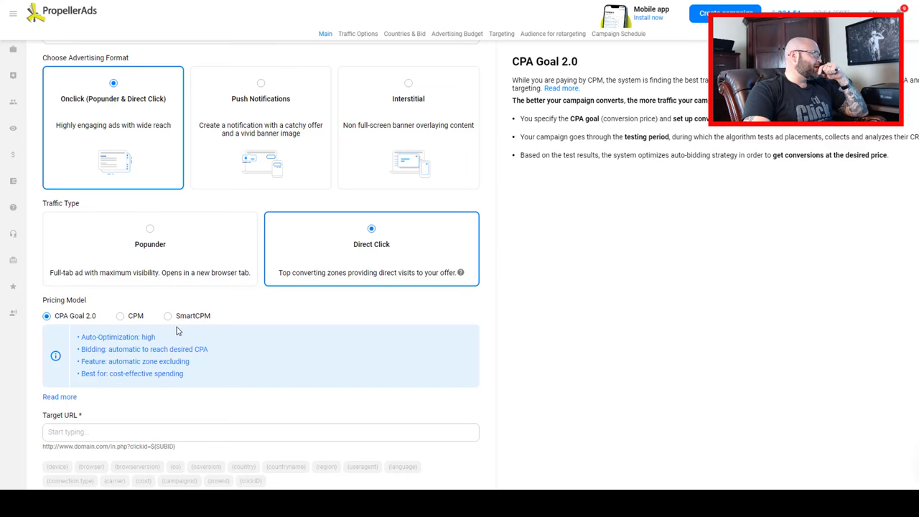
{"action": "scroll", "coordinate": [177, 328], "scroll_direction": "down", "scroll_amount": 2}
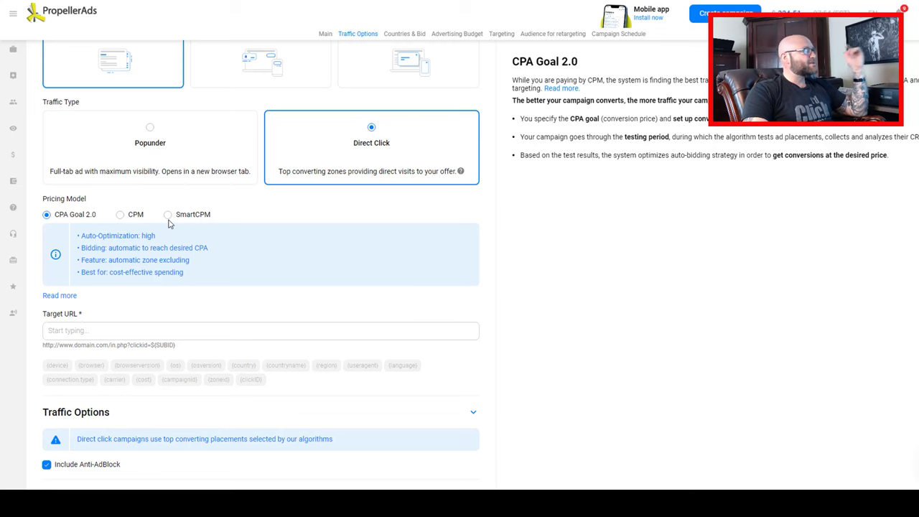
{"action": "scroll", "coordinate": [64, 321], "scroll_direction": "down", "scroll_amount": 1}
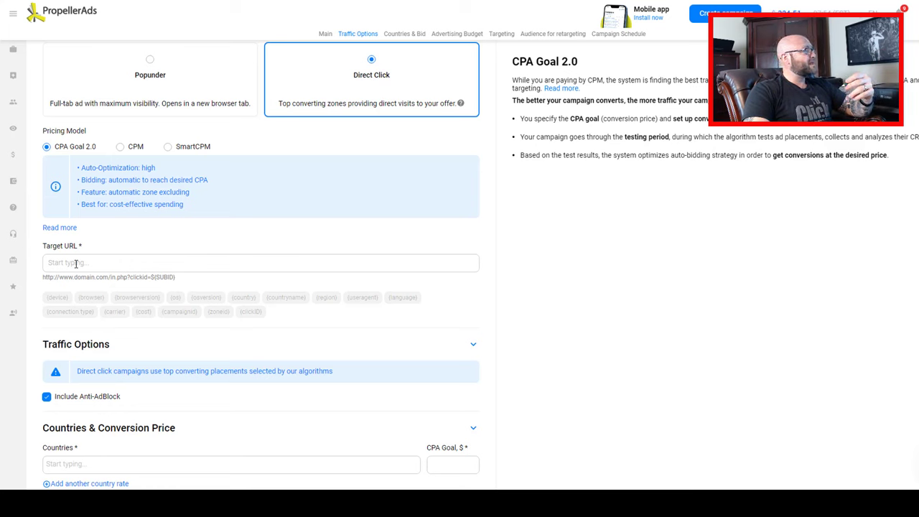
{"action": "scroll", "coordinate": [75, 263], "scroll_direction": "down", "scroll_amount": 3}
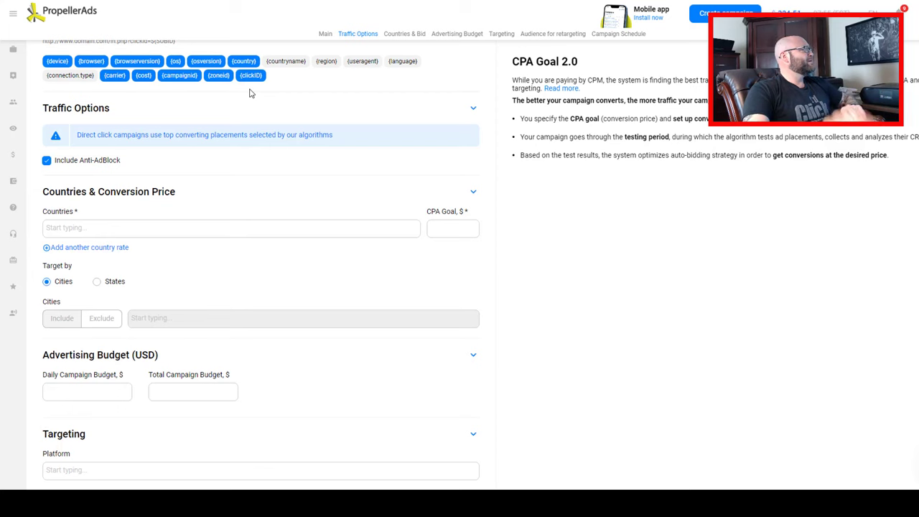
Step: Target the United States with a CPA goal of $1.25
{"action": "scroll", "coordinate": [191, 125], "scroll_direction": "down", "scroll_amount": 2}
{"action": "scroll", "coordinate": [304, 154], "scroll_direction": "up", "scroll_amount": 1}
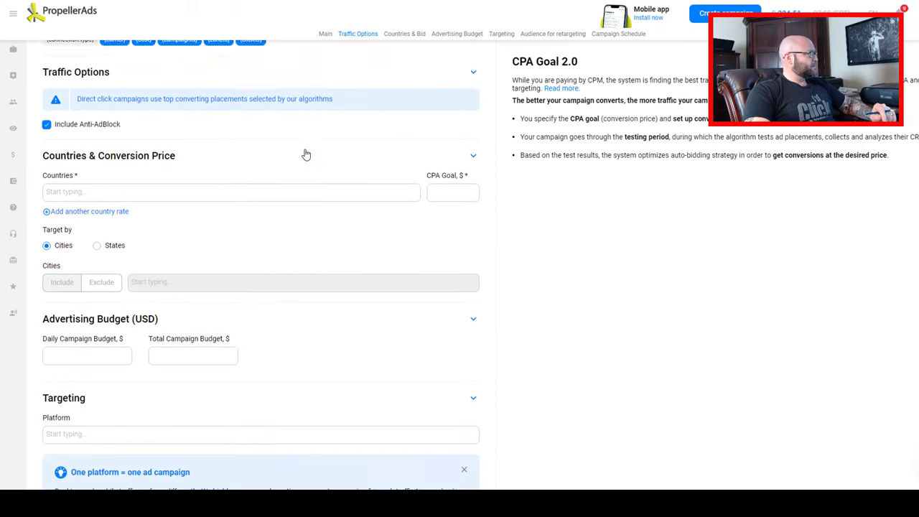
{"action": "scroll", "coordinate": [130, 112], "scroll_direction": "down", "scroll_amount": 2}
{"action": "left_click", "coordinate": [81, 129]}
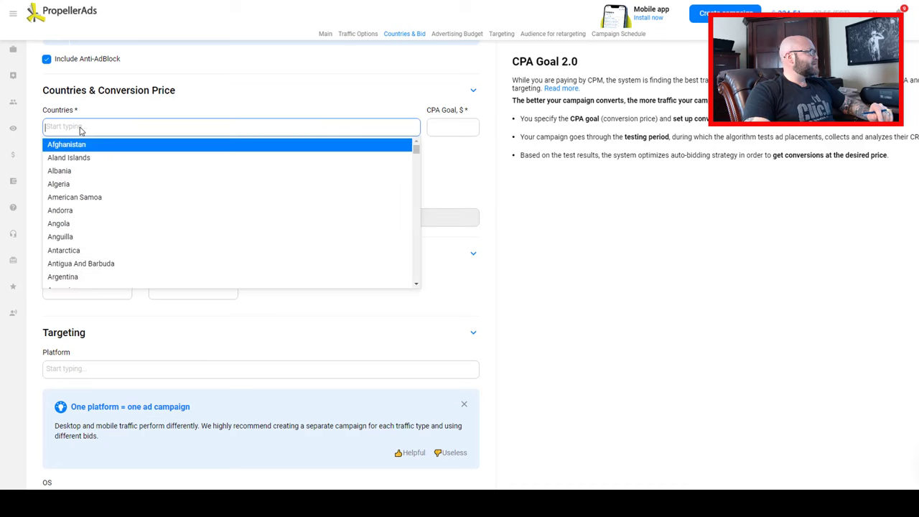
{"action": "type", "text": "united"}
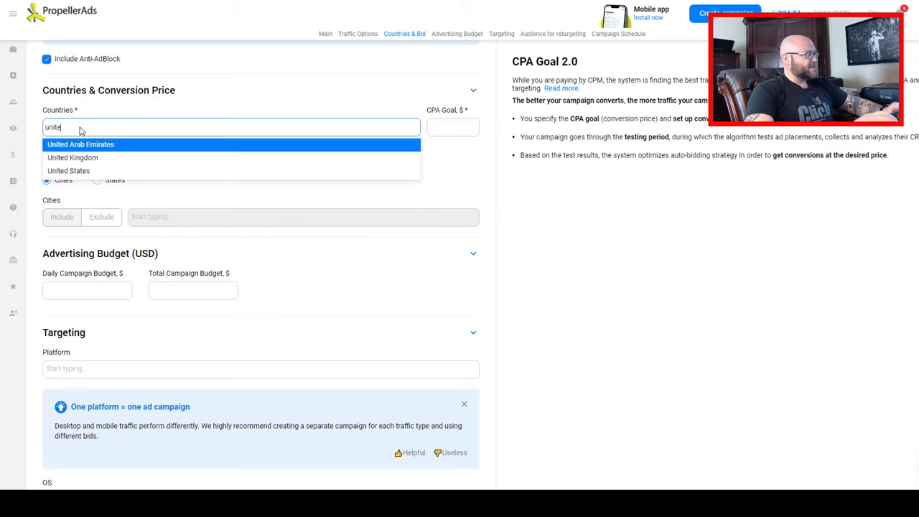
{"action": "left_click", "coordinate": [68, 170]}
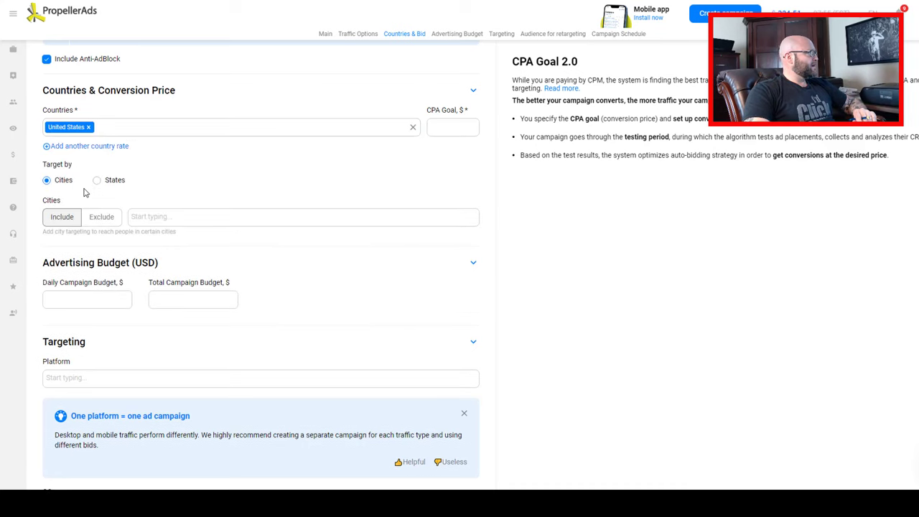
{"action": "left_click", "coordinate": [438, 127]}
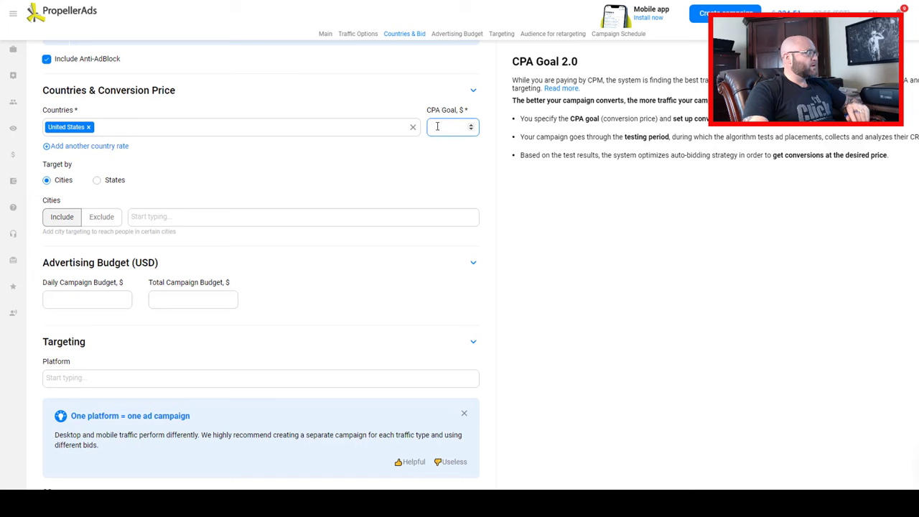
{"action": "type", "text": "1"}
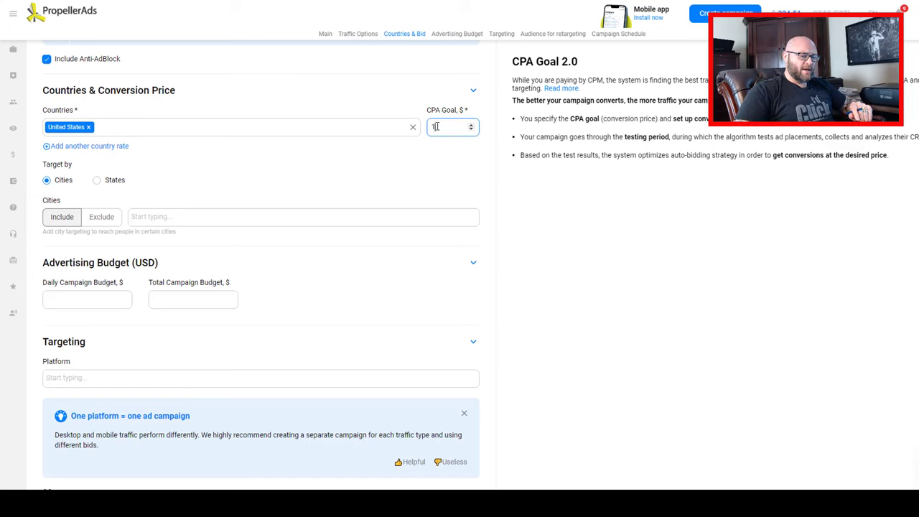
{"action": "type", "text": ".25"}
{"action": "left_click", "coordinate": [341, 160]}
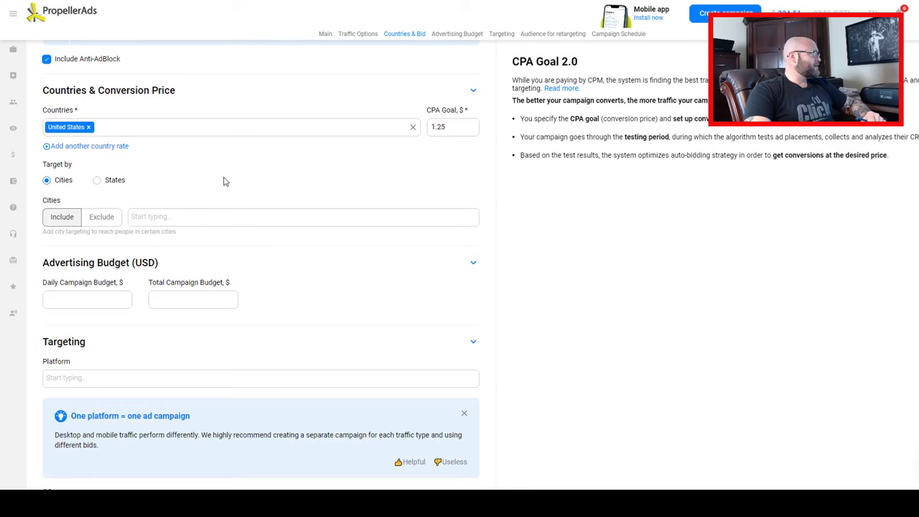
Step: Set the daily campaign budget to $50, leaving the total budget empty
{"action": "scroll", "coordinate": [85, 232], "scroll_direction": "down", "scroll_amount": 1}
{"action": "left_click", "coordinate": [85, 232]}
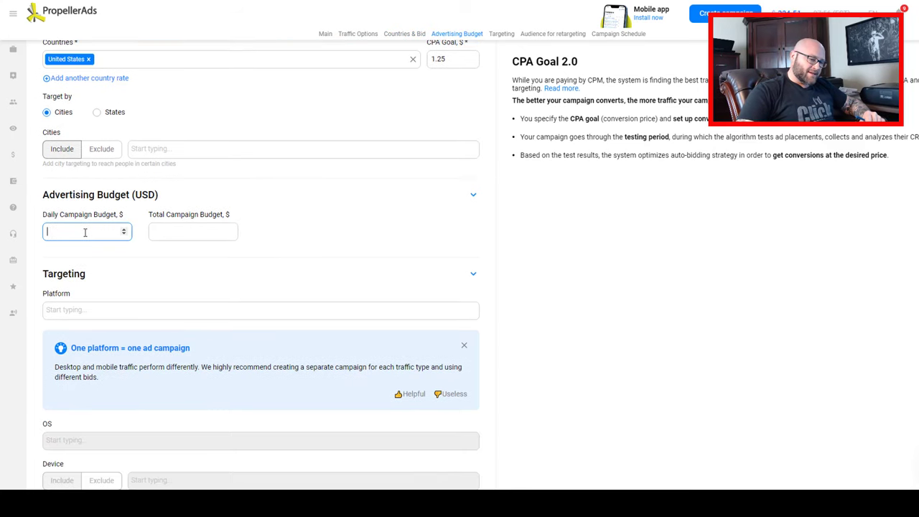
{"action": "type", "text": "50"}
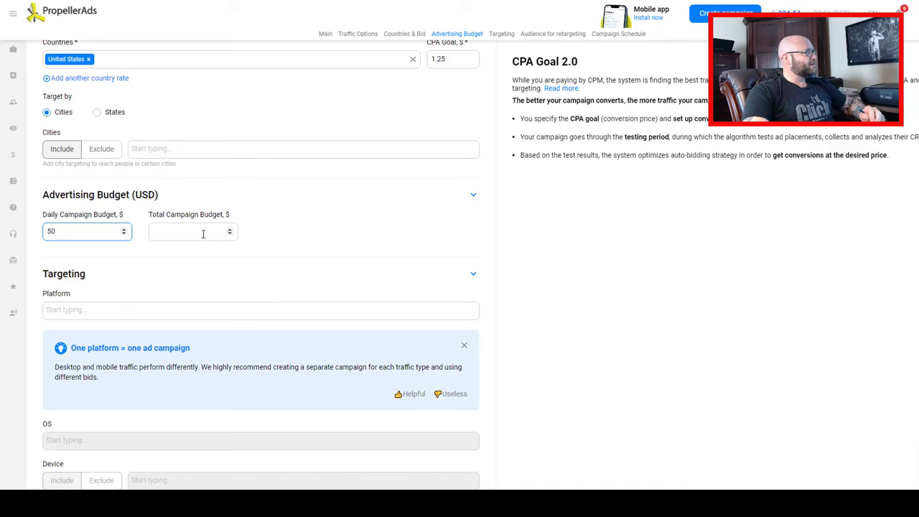
{"action": "key", "text": "Tab"}
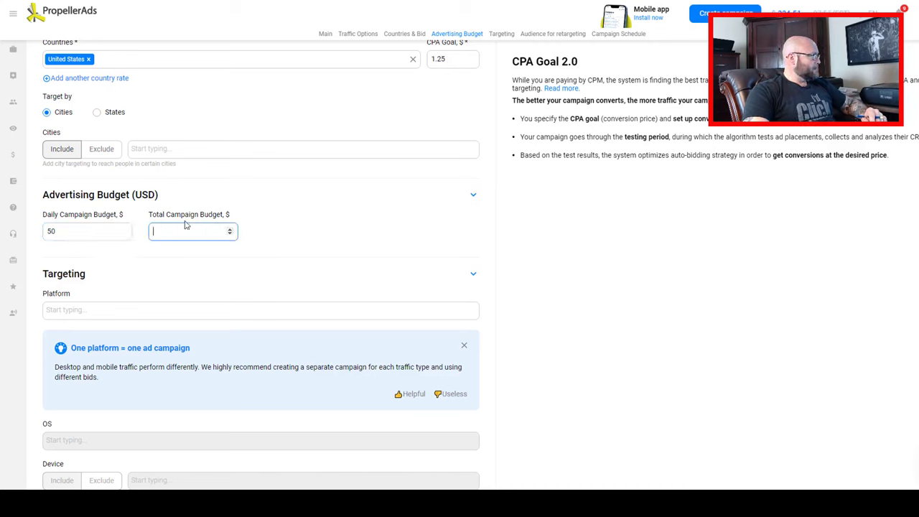
{"action": "left_click", "coordinate": [332, 229]}
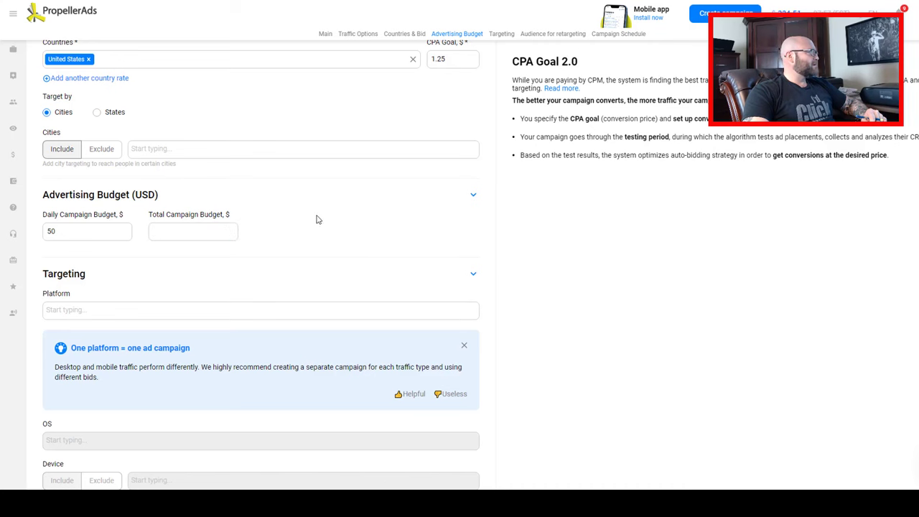
Step: Target the Mobile platform with Android as the operating system
{"action": "scroll", "coordinate": [356, 229], "scroll_direction": "down", "scroll_amount": 1}
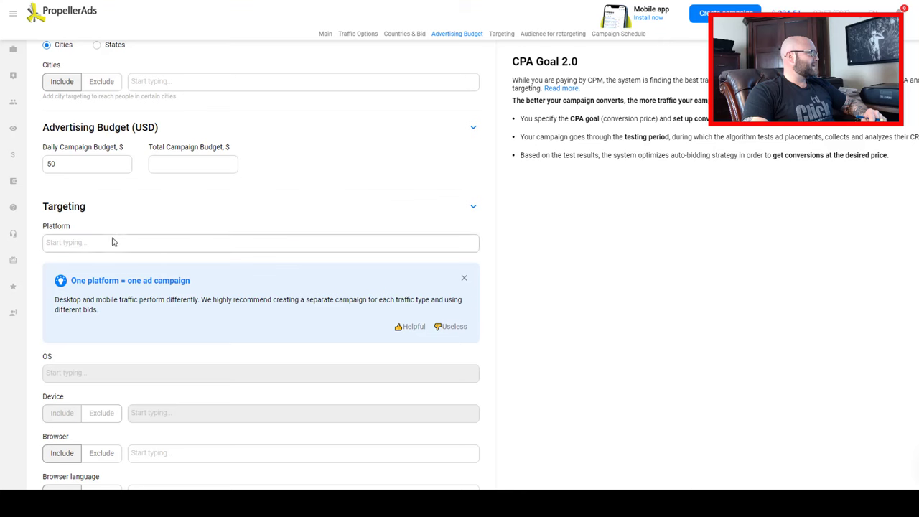
{"action": "left_click", "coordinate": [67, 244]}
{"action": "left_click", "coordinate": [66, 271]}
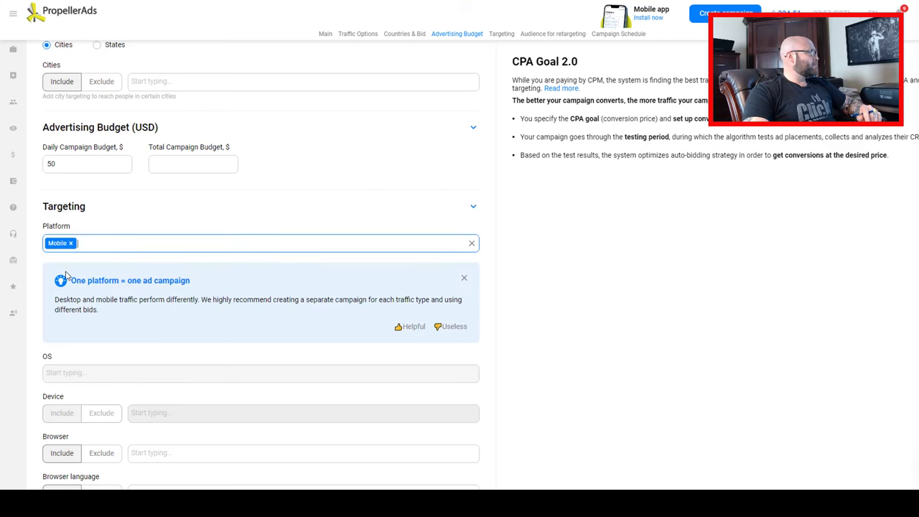
{"action": "scroll", "coordinate": [366, 207], "scroll_direction": "down", "scroll_amount": 2}
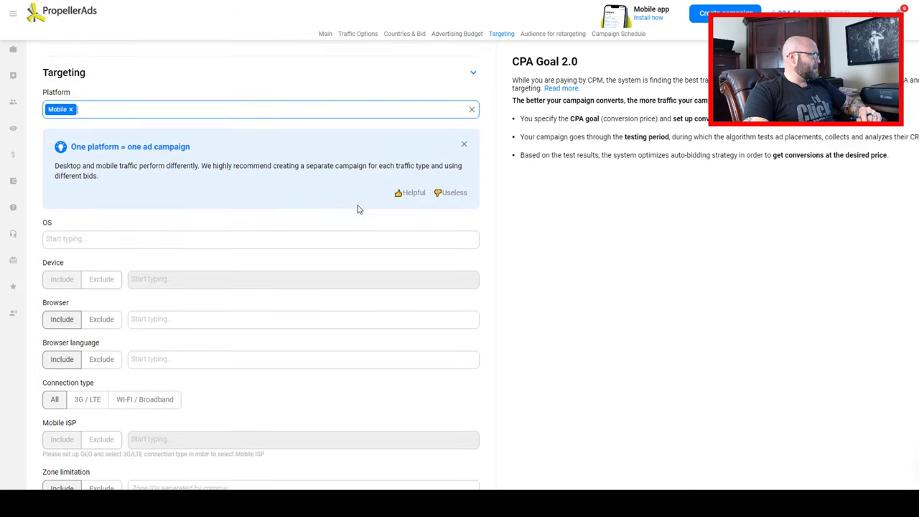
{"action": "left_click", "coordinate": [94, 237]}
{"action": "left_click", "coordinate": [63, 253]}
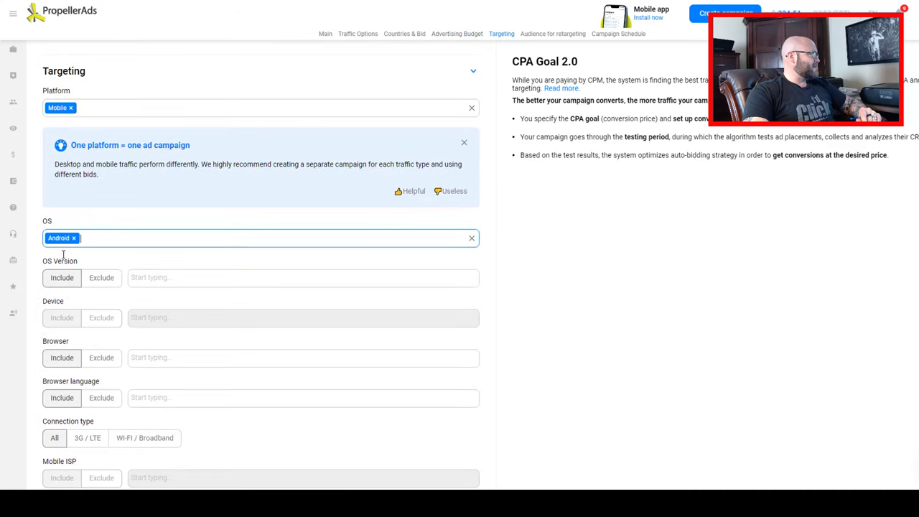
Step: Check the OS version results in CPV Lab Pro's Target Performance table and include Android 9, 10 and 11 in the campaign
{"action": "left_click", "coordinate": [149, 285]}
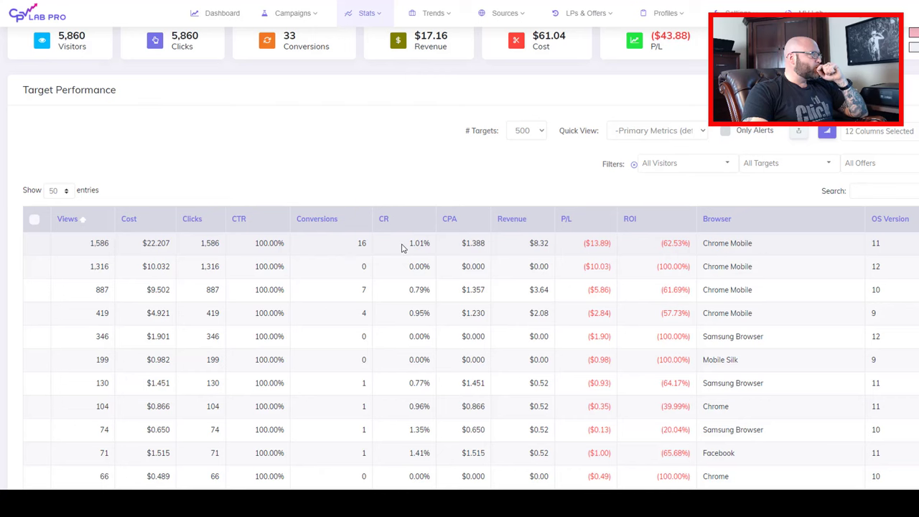
{"action": "double_click", "coordinate": [873, 244]}
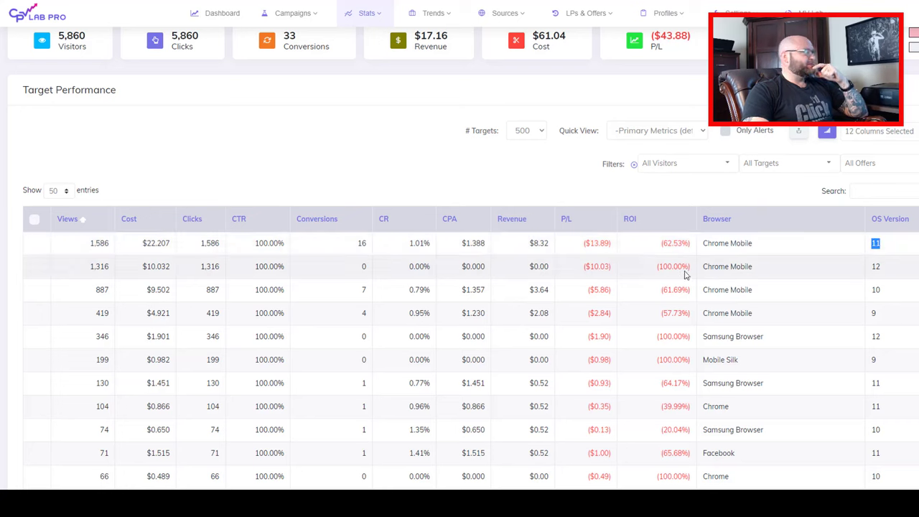
{"action": "key", "text": "ctrl+Tab"}
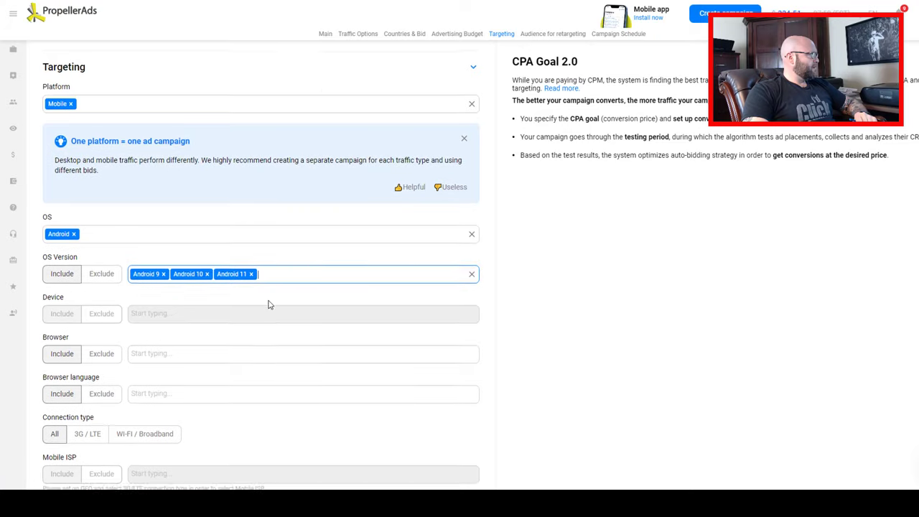
Step: Review the remaining browser, connection type, zone, audience, retargeting and schedule settings down to the end of the campaign form
{"action": "scroll", "coordinate": [270, 305], "scroll_direction": "down", "scroll_amount": 1}
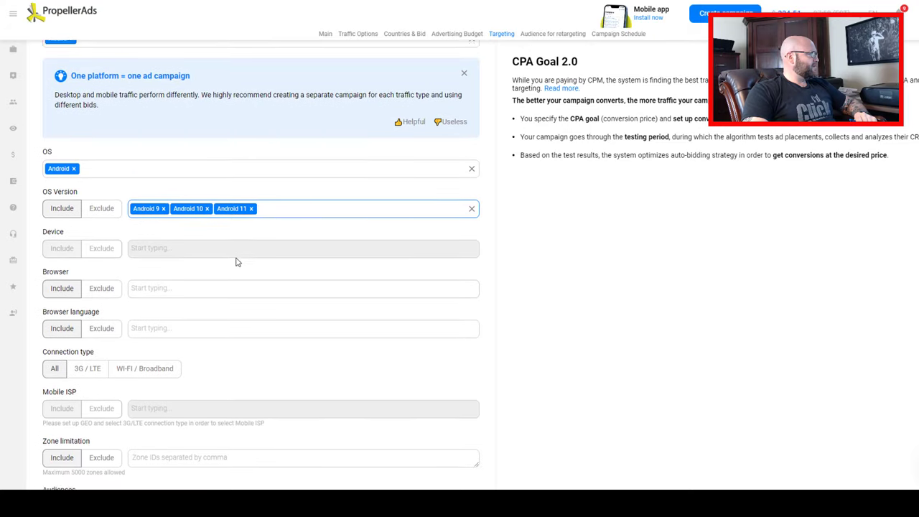
{"action": "scroll", "coordinate": [237, 263], "scroll_direction": "down", "scroll_amount": 1}
{"action": "scroll", "coordinate": [256, 268], "scroll_direction": "down", "scroll_amount": 2}
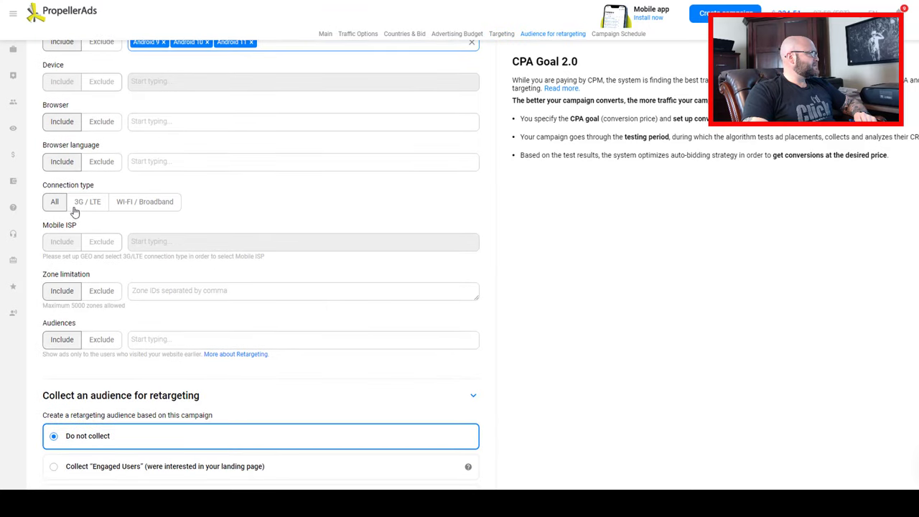
{"action": "scroll", "coordinate": [247, 283], "scroll_direction": "down", "scroll_amount": 2}
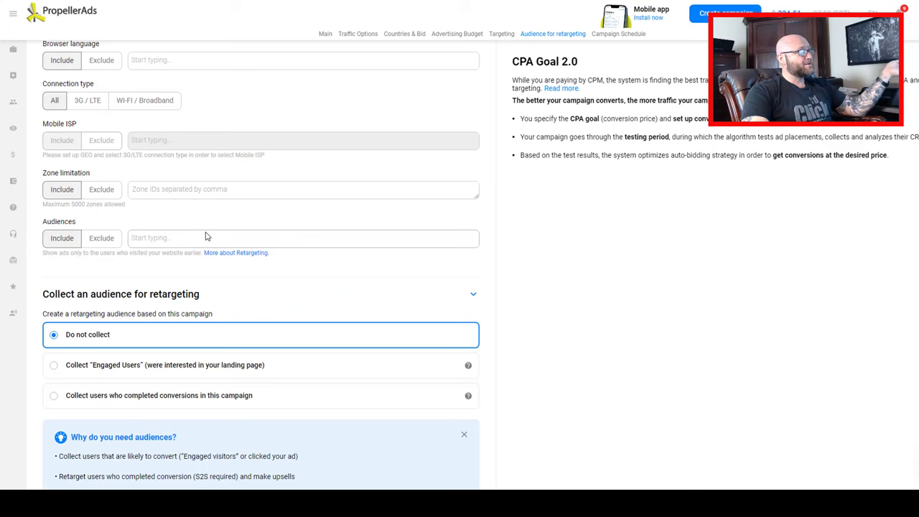
{"action": "scroll", "coordinate": [143, 196], "scroll_direction": "down", "scroll_amount": 1}
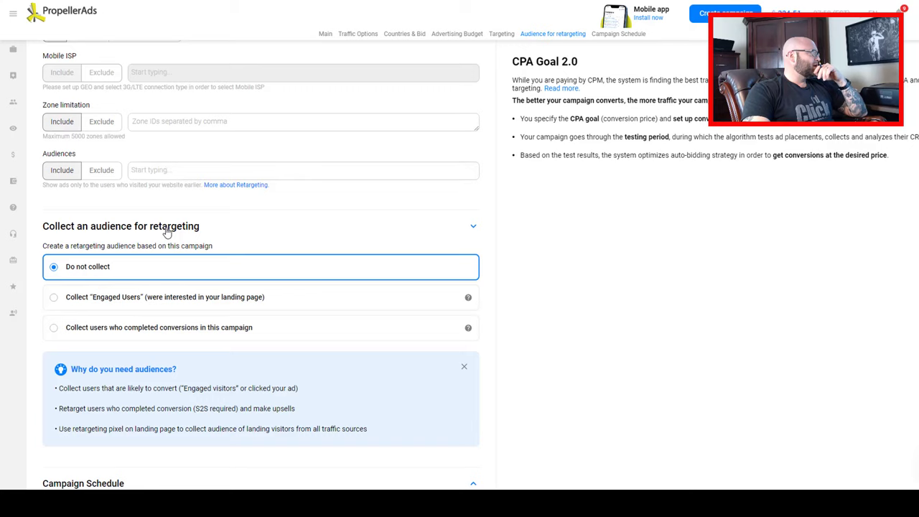
{"action": "scroll", "coordinate": [167, 234], "scroll_direction": "down", "scroll_amount": 2}
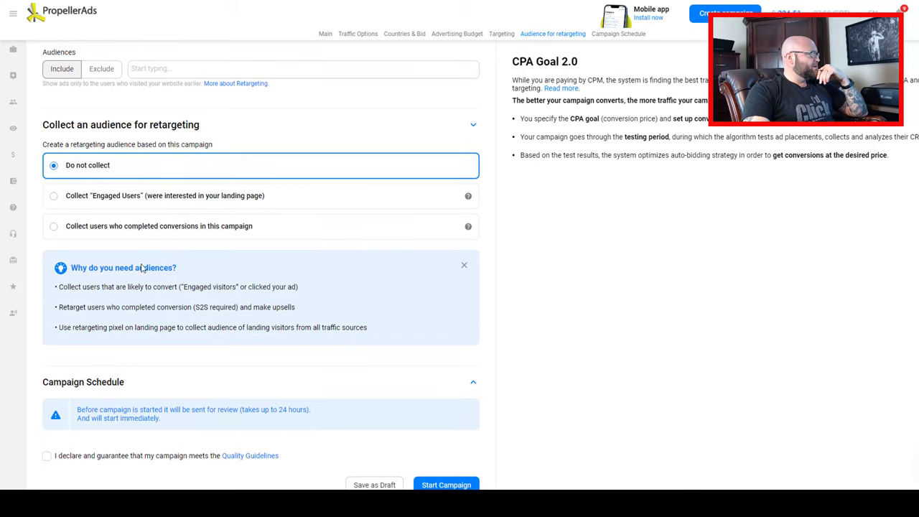
Step: Confirm that the campaign meets the Quality Guidelines and start the campaign
{"action": "scroll", "coordinate": [295, 272], "scroll_direction": "down", "scroll_amount": 1}
{"action": "scroll", "coordinate": [298, 278], "scroll_direction": "down", "scroll_amount": 1}
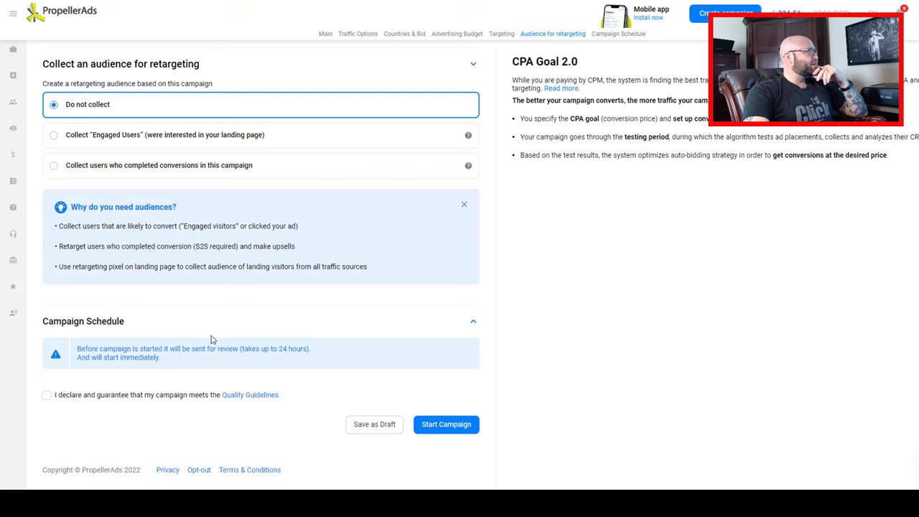
{"action": "left_click", "coordinate": [46, 396]}
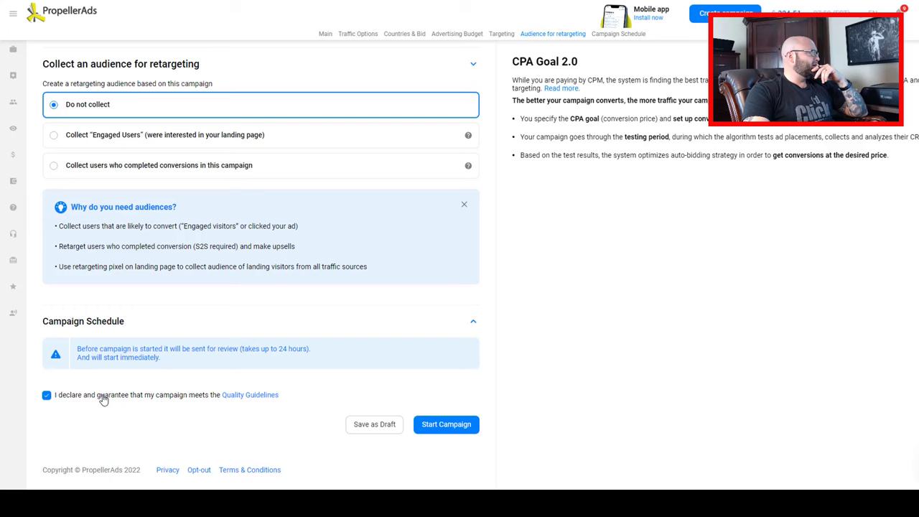
{"action": "left_click", "coordinate": [441, 433]}
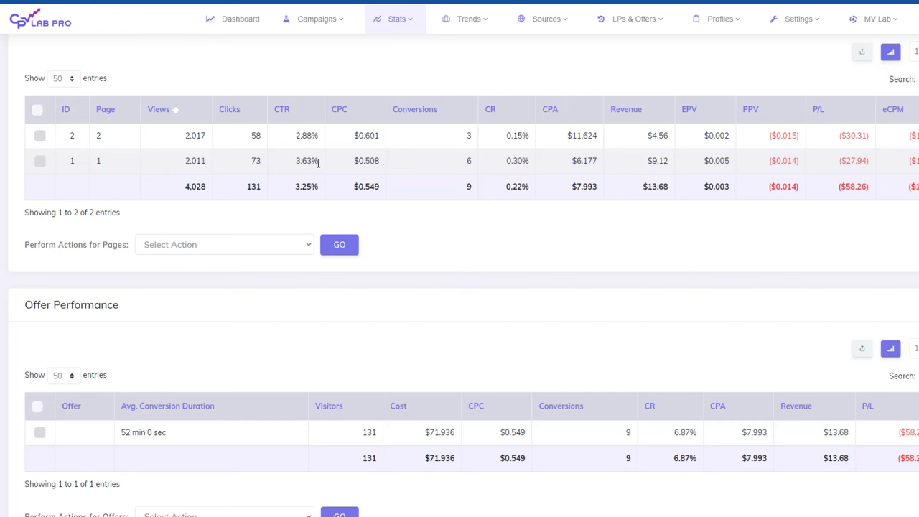
Step: Switch to CPV Lab Pro and examine the landing page CTR and the ROI of PROPELLER - MAXBOUNTY - DLLP - 818 for April 28, 2022
{"action": "left_click_drag", "start_coordinate": [291, 161], "coordinate": [321, 163]}
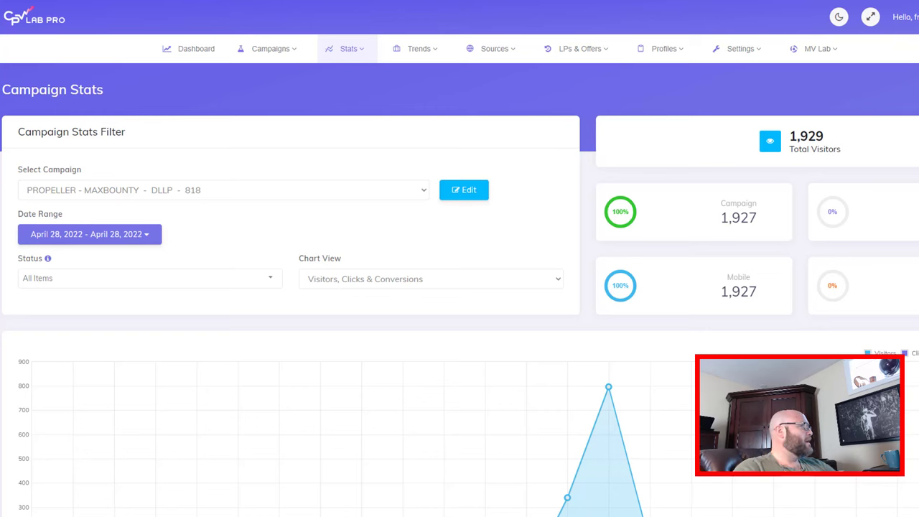
{"action": "scroll", "coordinate": [517, 341], "scroll_direction": "down", "scroll_amount": 4}
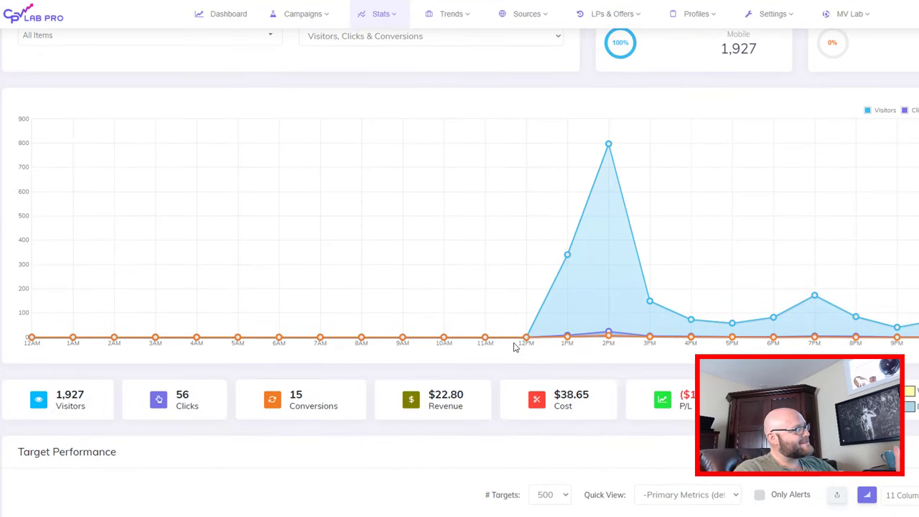
{"action": "scroll", "coordinate": [517, 342], "scroll_direction": "down", "scroll_amount": 2}
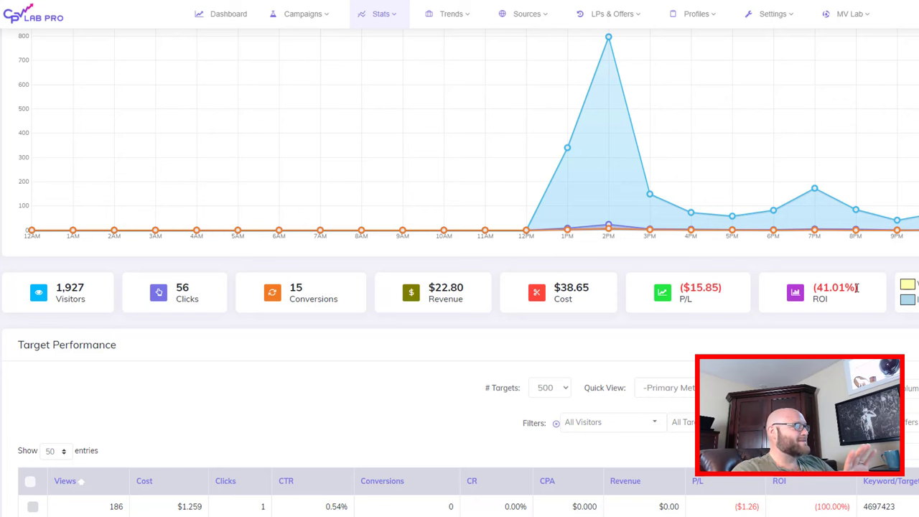
{"action": "left_click_drag", "start_coordinate": [814, 289], "coordinate": [857, 287]}
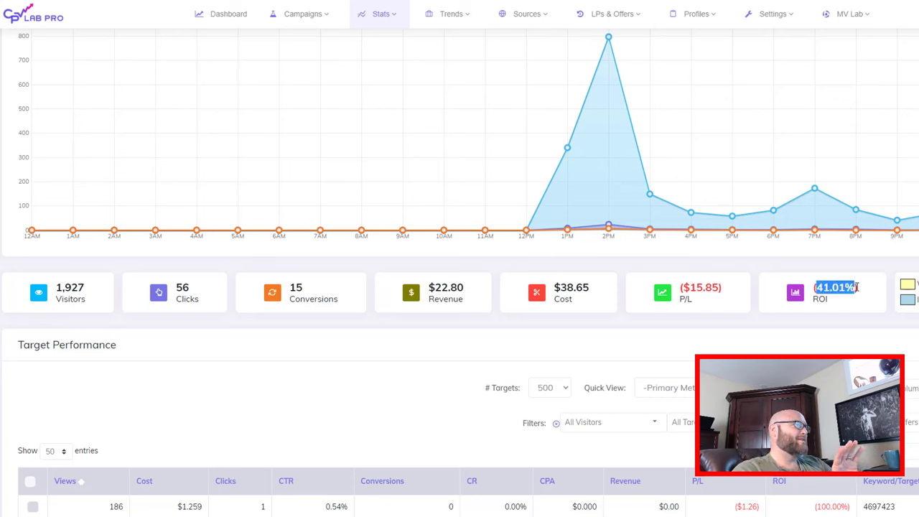
{"action": "scroll", "coordinate": [150, 359], "scroll_direction": "up", "scroll_amount": 5}
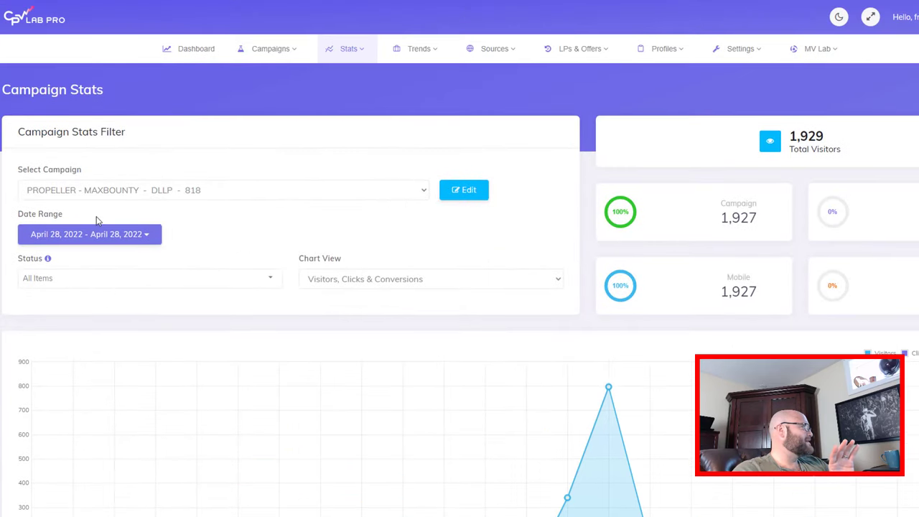
Step: Show the campaign stats for today, April 29, 2022, and review the summary figures, hourly chart and Target Performance table
{"action": "left_click", "coordinate": [72, 235]}
{"action": "left_click", "coordinate": [63, 257]}
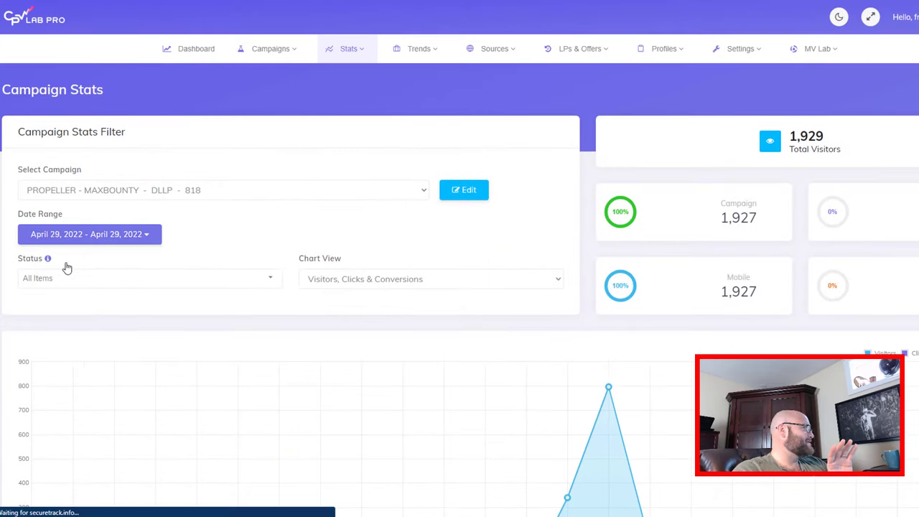
{"action": "scroll", "coordinate": [242, 273], "scroll_direction": "down", "scroll_amount": 5}
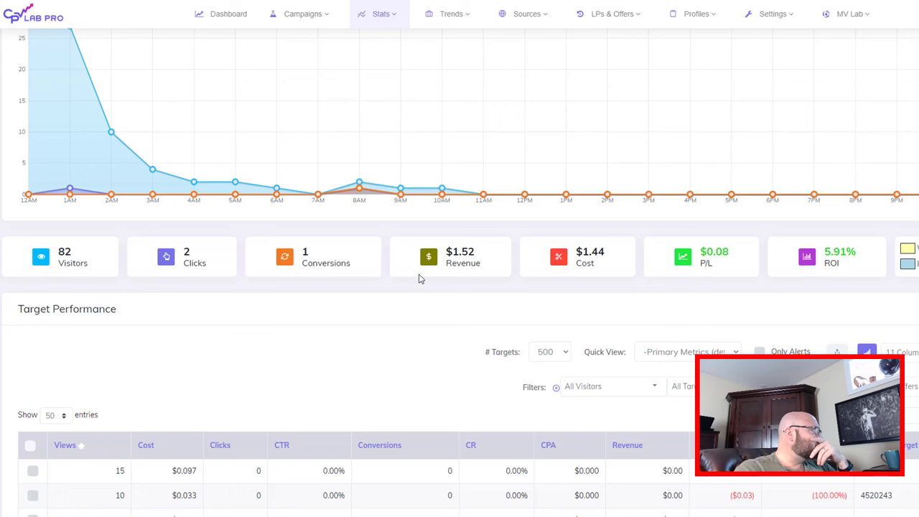
{"action": "scroll", "coordinate": [419, 282], "scroll_direction": "down", "scroll_amount": 1}
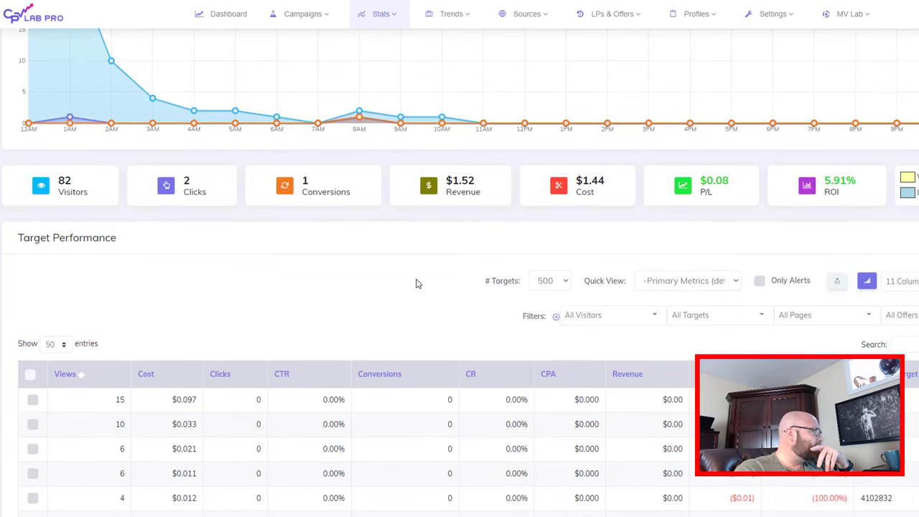
{"action": "scroll", "coordinate": [416, 283], "scroll_direction": "down", "scroll_amount": 2}
{"action": "scroll", "coordinate": [417, 284], "scroll_direction": "up", "scroll_amount": 3}
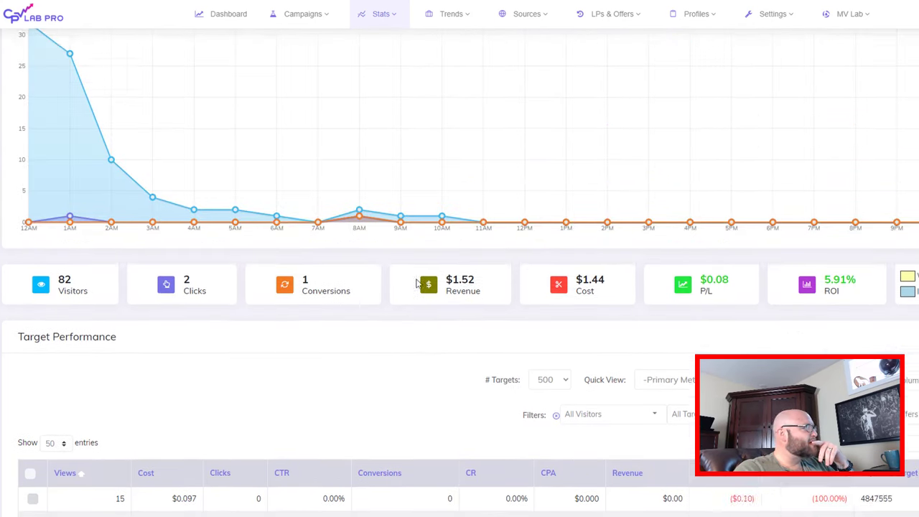
{"action": "scroll", "coordinate": [417, 283], "scroll_direction": "up", "scroll_amount": 3}
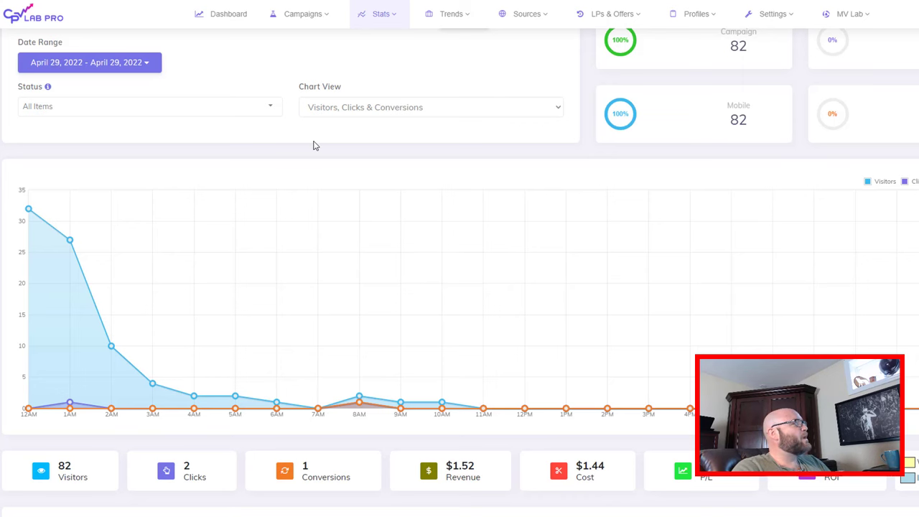
{"action": "scroll", "coordinate": [313, 155], "scroll_direction": "up", "scroll_amount": 1}
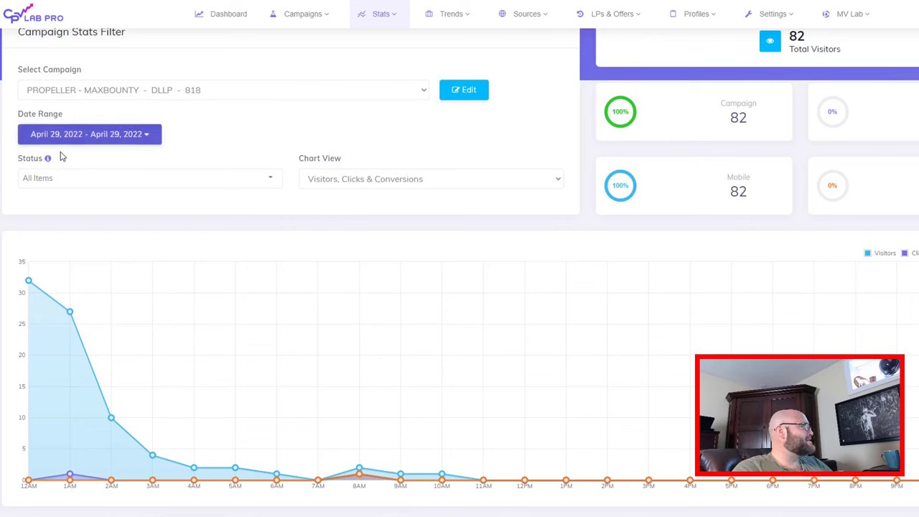
Step: Apply a custom date range of April 28 to April 29, 2022 to the campaign stats
{"action": "left_click", "coordinate": [101, 142]}
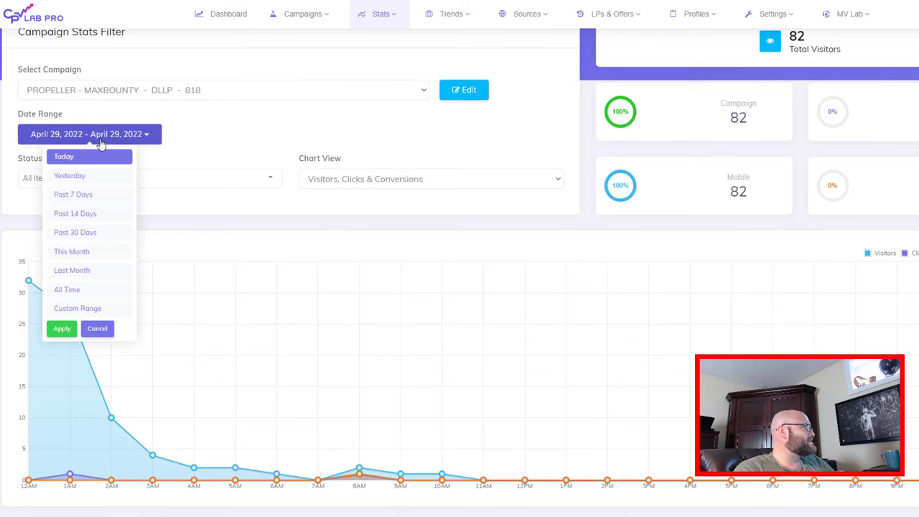
{"action": "left_click", "coordinate": [70, 309]}
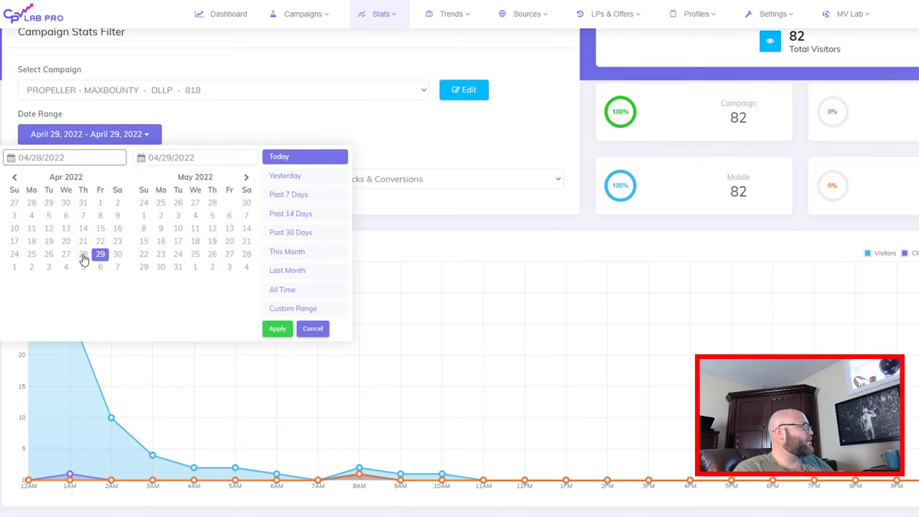
{"action": "left_click", "coordinate": [83, 254]}
{"action": "left_click", "coordinate": [100, 255]}
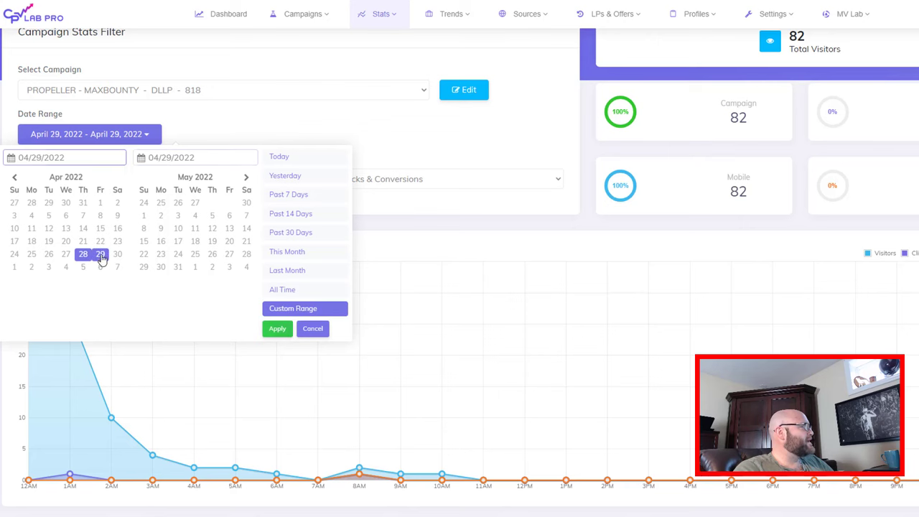
{"action": "left_click", "coordinate": [275, 329]}
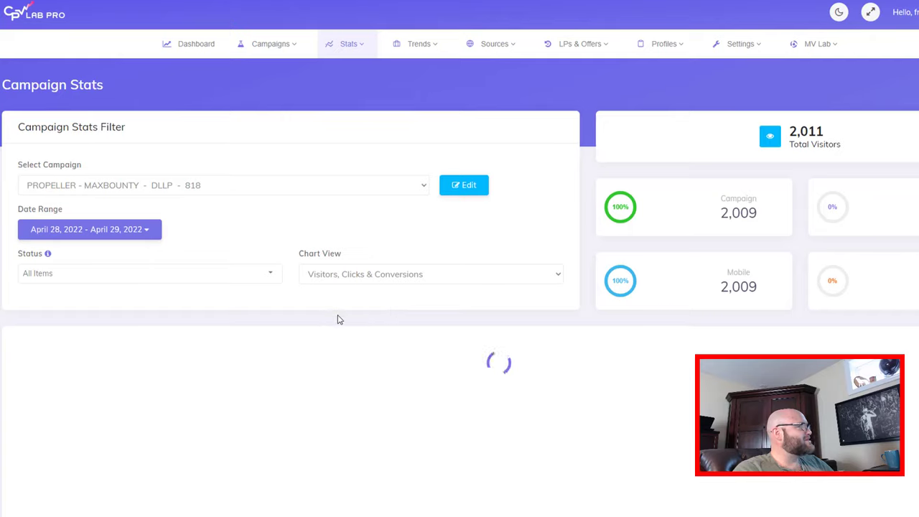
Step: Compare the two landing pages' performance and open the dfndr security antivirus landing page to examine its headline
{"action": "scroll", "coordinate": [338, 318], "scroll_direction": "down", "scroll_amount": 10}
{"action": "scroll", "coordinate": [339, 319], "scroll_direction": "down", "scroll_amount": 6}
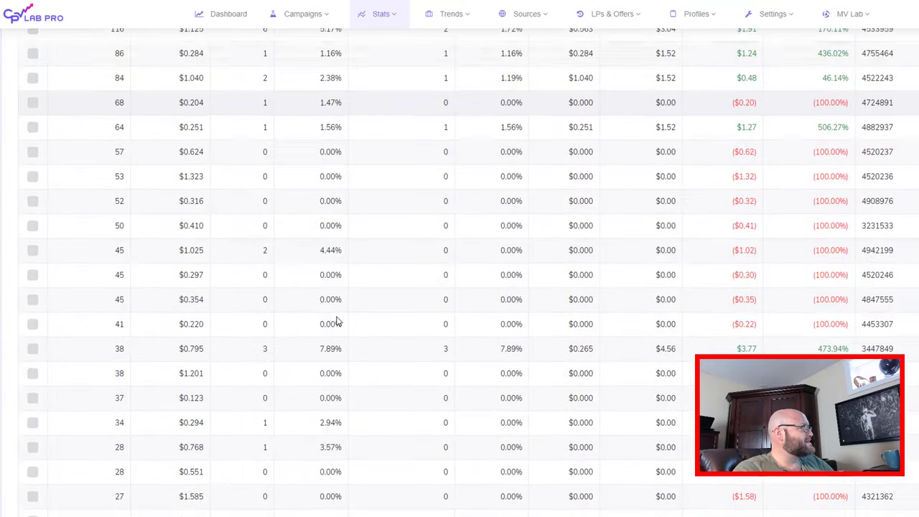
{"action": "scroll", "coordinate": [523, 280], "scroll_direction": "down", "scroll_amount": 2}
{"action": "scroll", "coordinate": [595, 266], "scroll_direction": "down", "scroll_amount": 15}
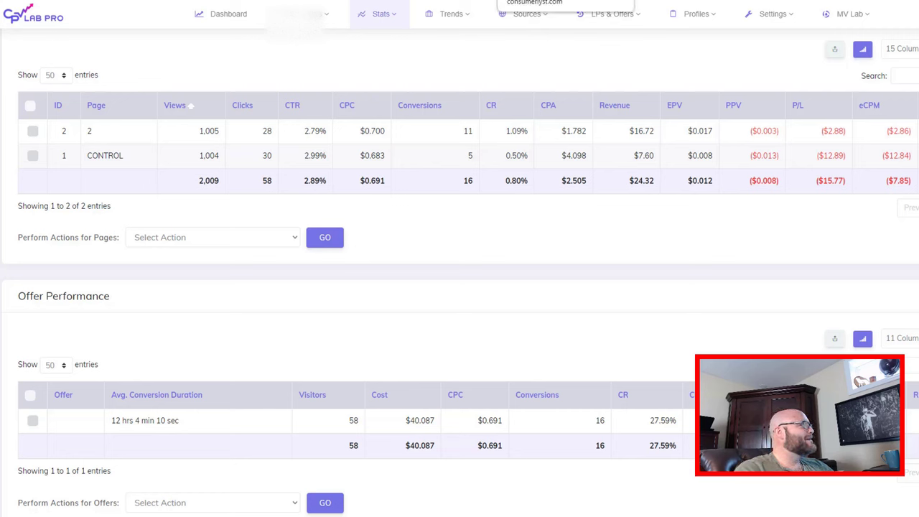
{"action": "left_click", "coordinate": [495, 2]}
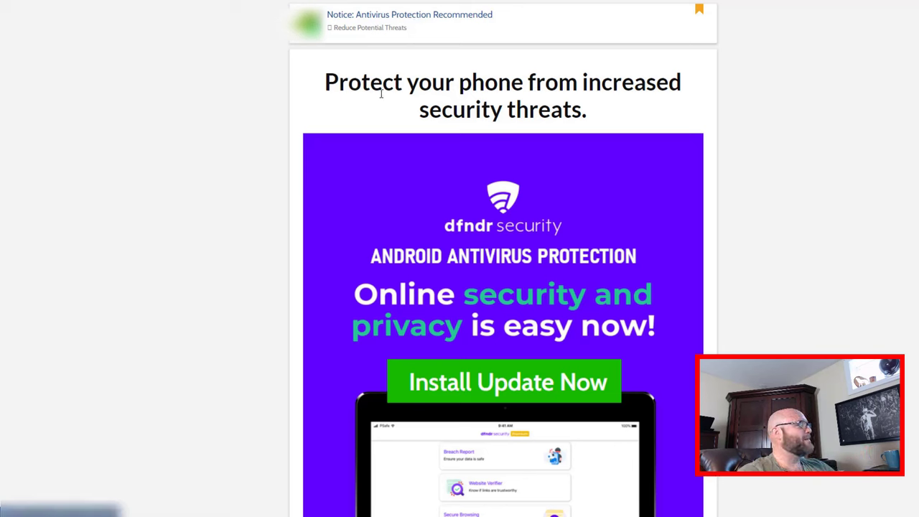
{"action": "left_click_drag", "start_coordinate": [338, 82], "coordinate": [643, 103]}
{"action": "left_click", "coordinate": [642, 104]}
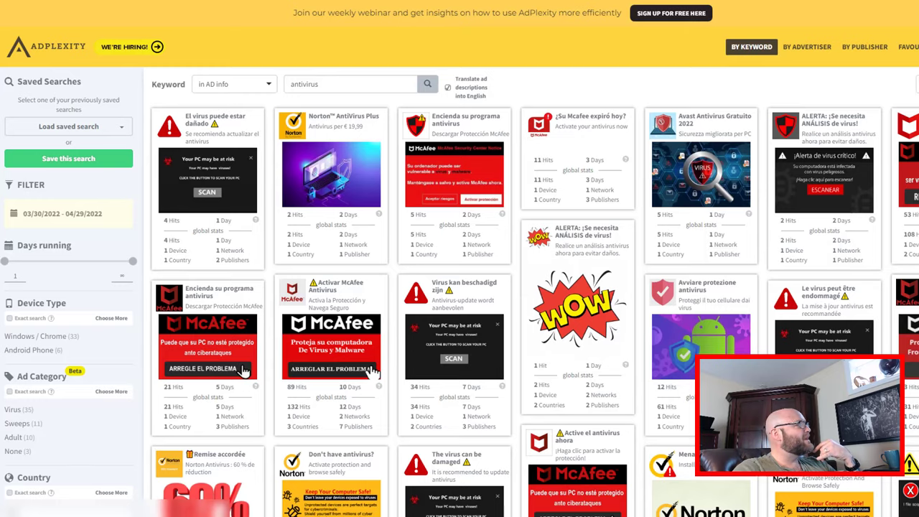
Step: Switch to AdPlexity and examine the competing ad creatives and headlines for the keyword antivirus
{"action": "mouse_move", "coordinate": [239, 200]}
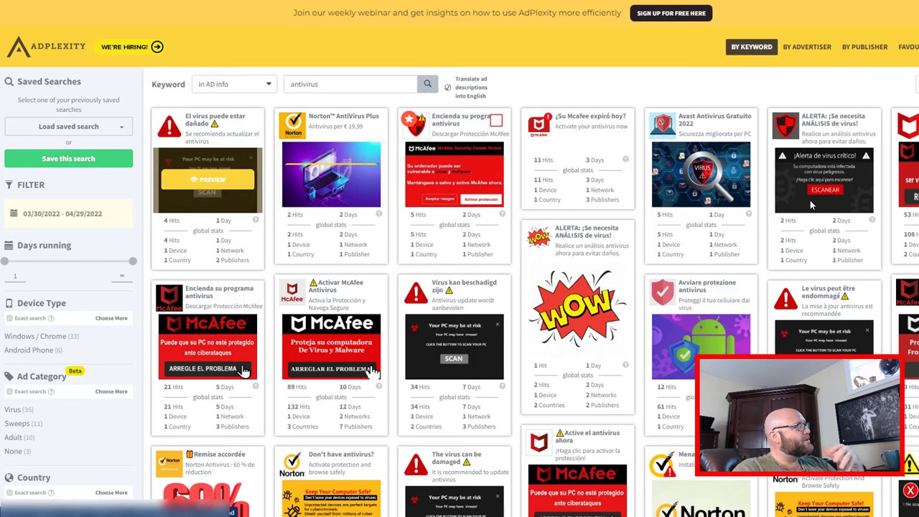
{"action": "mouse_move", "coordinate": [755, 215]}
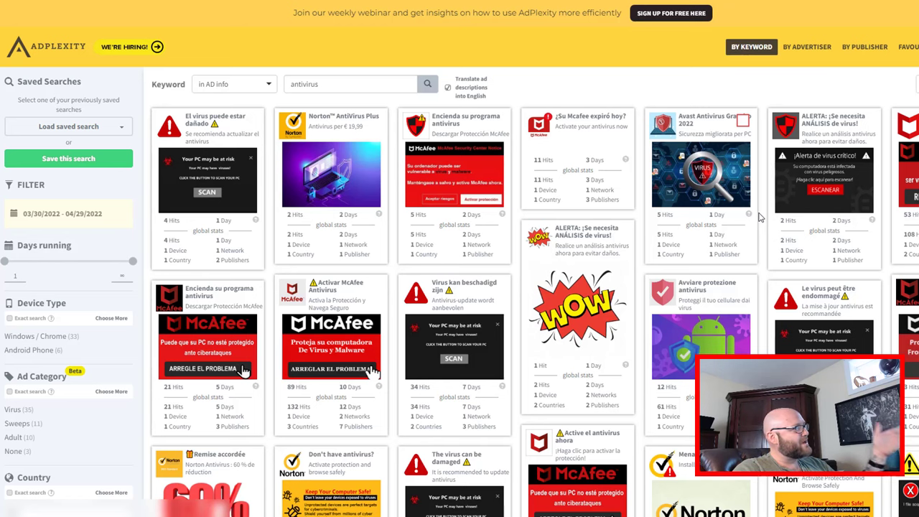
{"action": "scroll", "coordinate": [331, 359], "scroll_direction": "down", "scroll_amount": 1}
{"action": "mouse_move", "coordinate": [291, 427]}
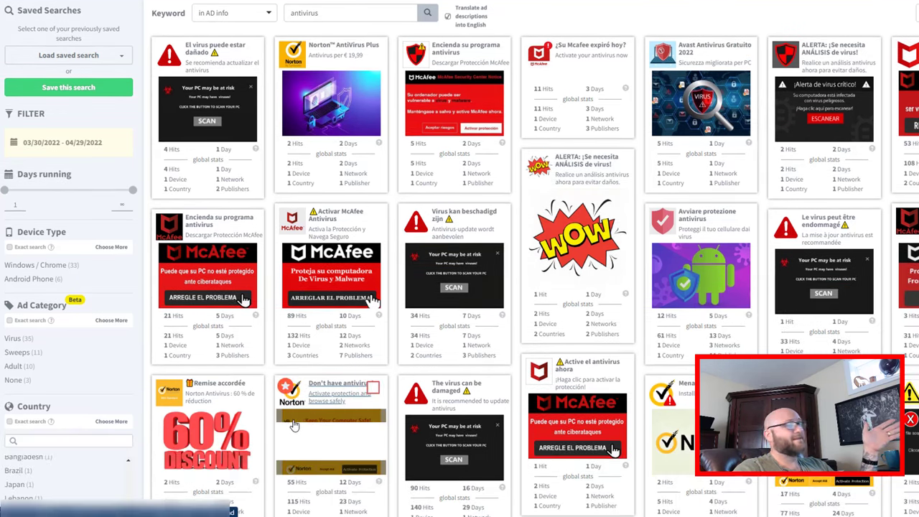